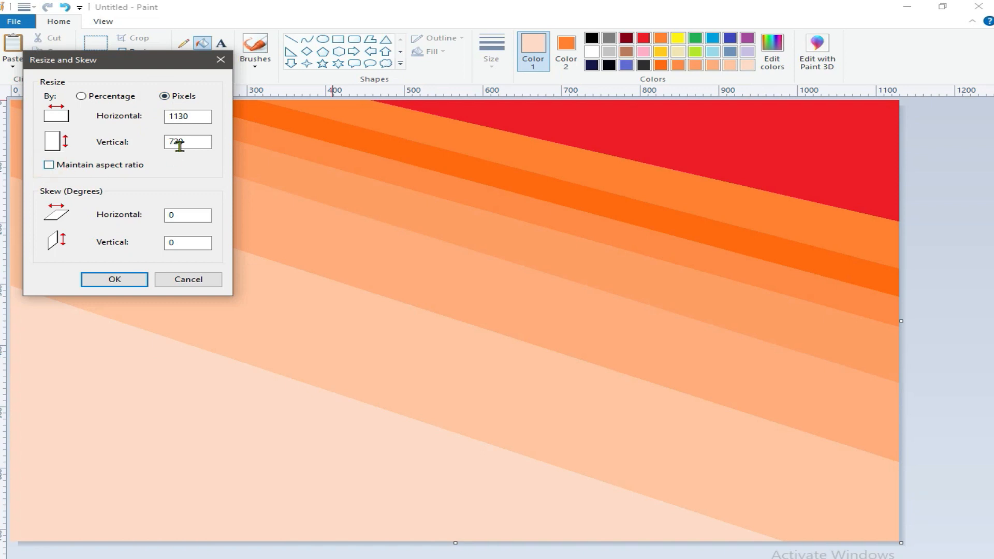
# Step: Resize the striped canvas to 1 pixel high and stretch it back vertically without keeping the aspect ratio, blending the stripes into a gradient
pyautogui.write('1')
pyautogui.click(114, 280)
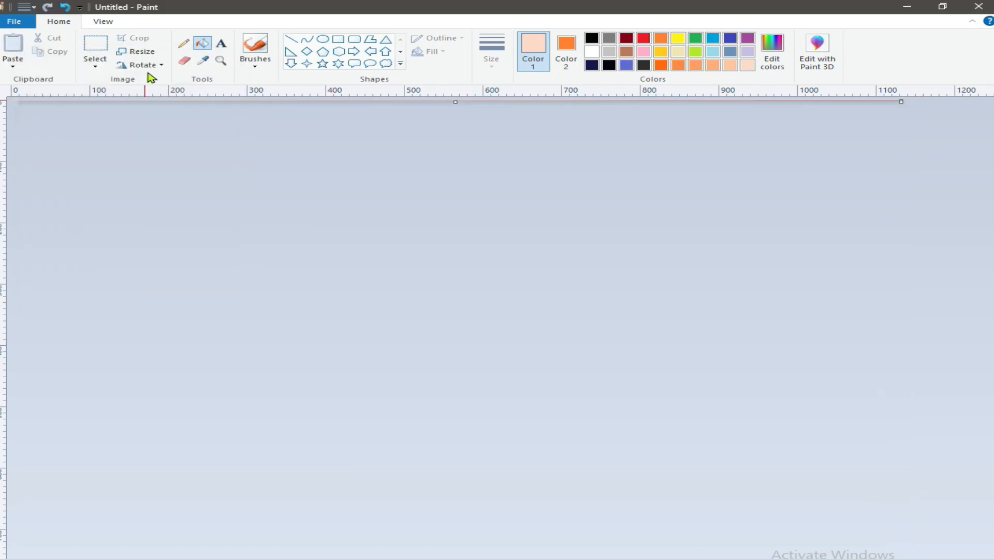
pyautogui.click(141, 52)
pyautogui.click(49, 164)
pyautogui.click(165, 95)
pyautogui.rightClick(182, 142)
pyautogui.click(219, 193)
pyautogui.click(114, 280)
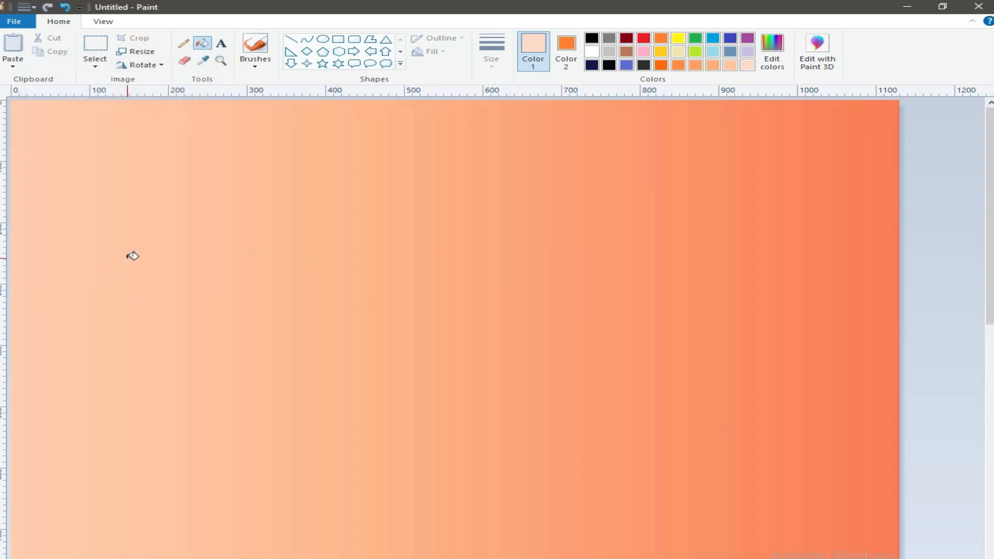
pyautogui.click(65, 7)
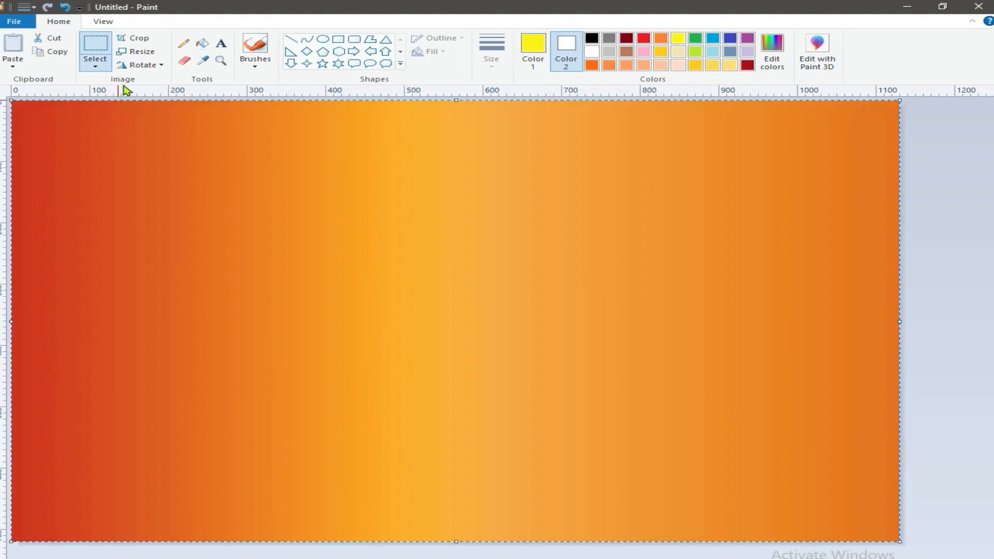
# Step: Select the left half of the red-to-yellow gradient canvas, copy it and paste the copy
pyautogui.click(95, 64)
pyautogui.click(124, 94)
pyautogui.moveTo(12, 101); pyautogui.dragTo(454, 542)
pyautogui.rightClick(191, 291)
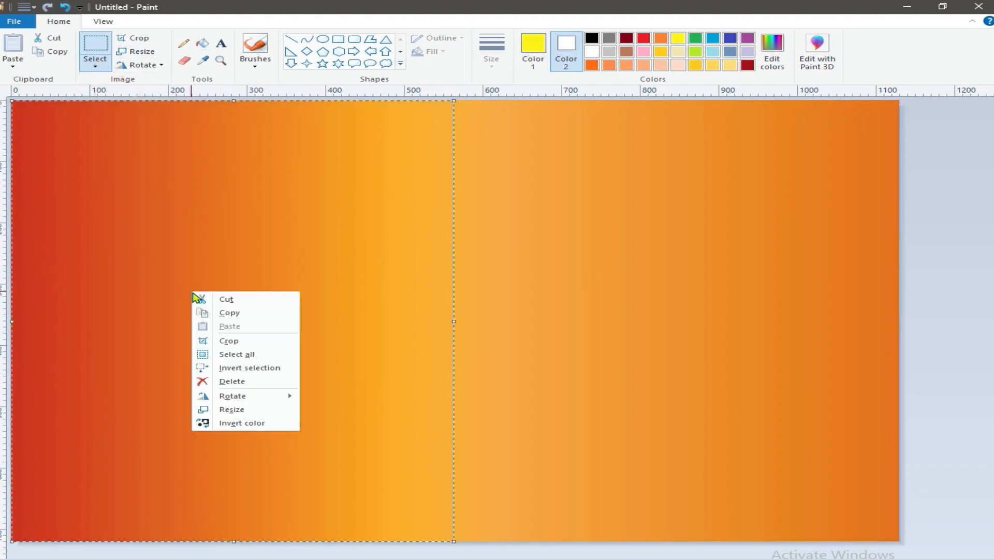
pyautogui.click(214, 311)
pyautogui.rightClick(134, 158)
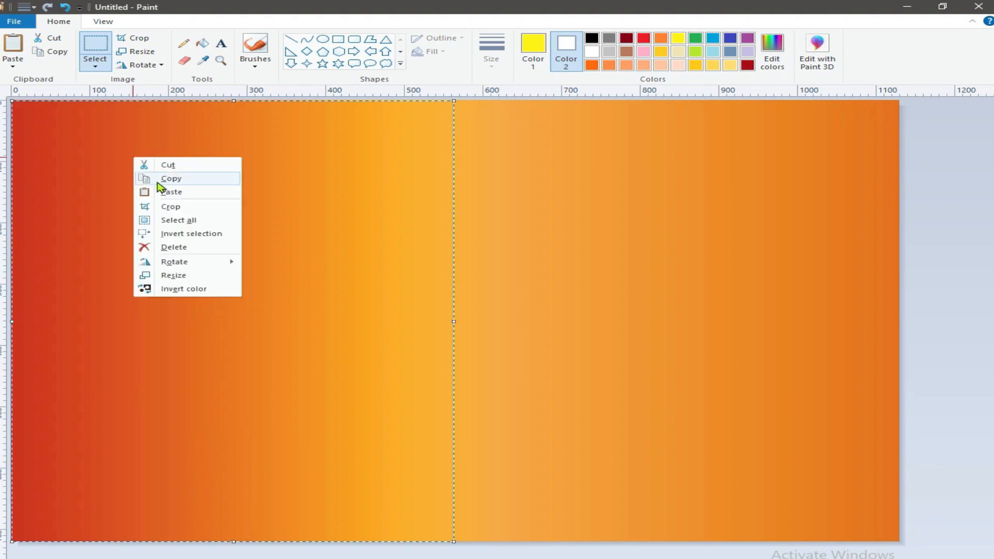
pyautogui.click(171, 192)
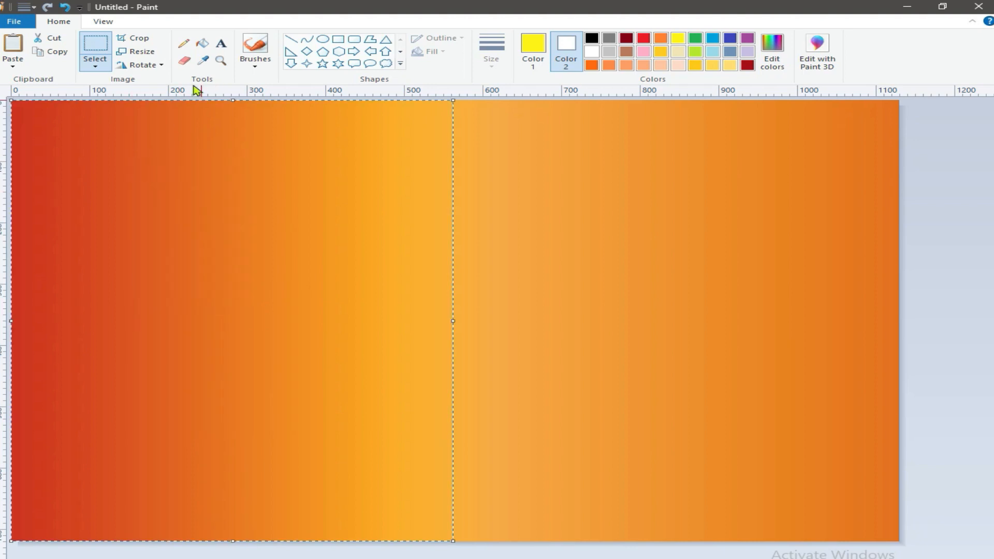
# Step: Flip the pasted gradient half horizontally and move it over the canvas's right half to mirror the background
pyautogui.click(135, 51)
pyautogui.click(117, 279)
pyautogui.click(139, 65)
pyautogui.click(160, 133)
pyautogui.moveTo(306, 254); pyautogui.dragTo(706, 249)
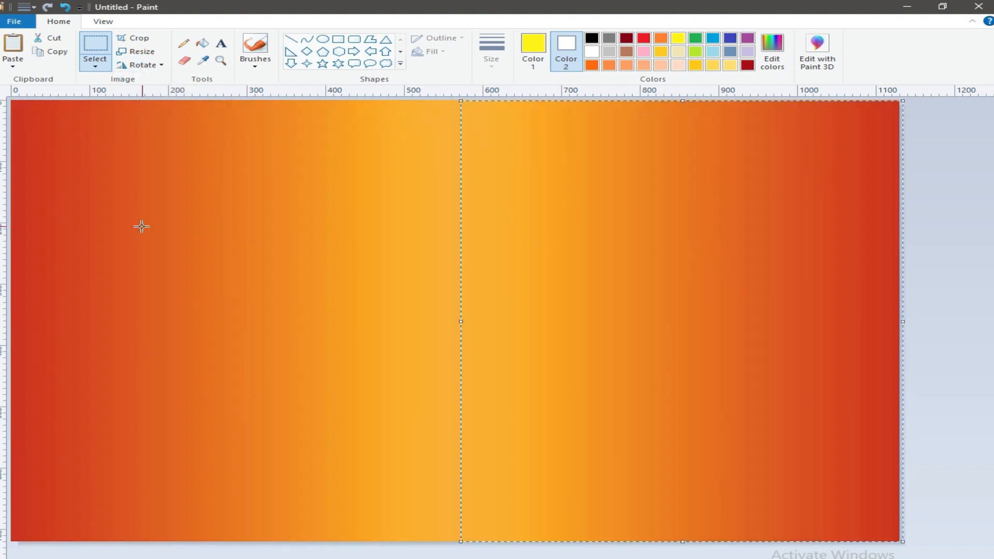
# Step: Set Color 2 to yellow and draw a yellow-filled ellipse about 225 pixels wide as the sun in the middle of the gradient
pyautogui.click(678, 38)
pyautogui.moveTo(415, 281); pyautogui.dragTo(470, 338)
pyautogui.click(954, 160)
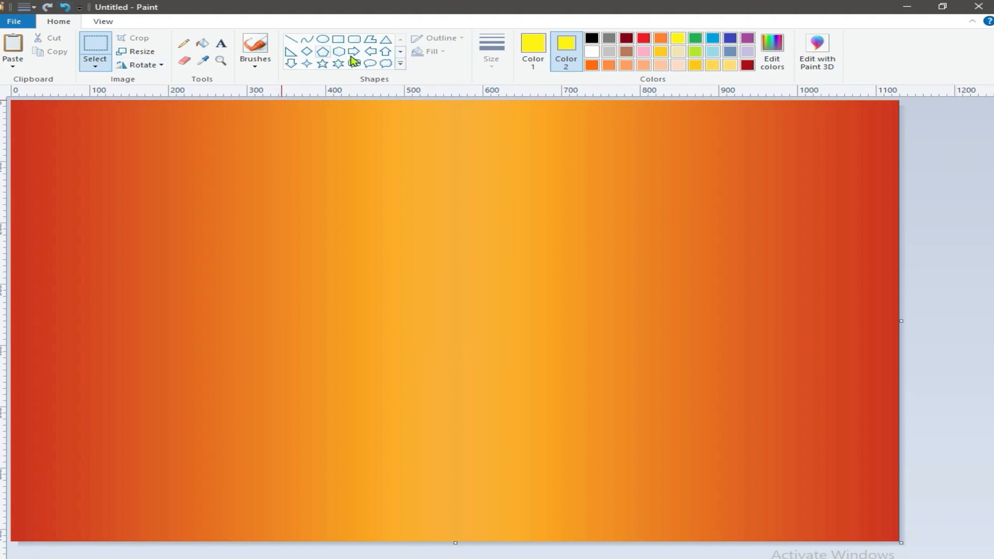
pyautogui.click(323, 39)
pyautogui.moveTo(424, 253)
pyautogui.mouseDown()
pyautogui.moveTo(560, 380)
pyautogui.moveTo(598, 388)
pyautogui.mouseUp()
pyautogui.moveTo(511, 339)
pyautogui.mouseDown()
pyautogui.moveTo(445, 333)
pyautogui.moveTo(457, 306)
pyautogui.mouseUp()
pyautogui.moveTo(541, 355); pyautogui.dragTo(546, 358)
pyautogui.moveTo(471, 325)
pyautogui.mouseDown()
pyautogui.moveTo(461, 326)
pyautogui.moveTo(466, 312)
pyautogui.mouseUp()
pyautogui.click(983, 300)
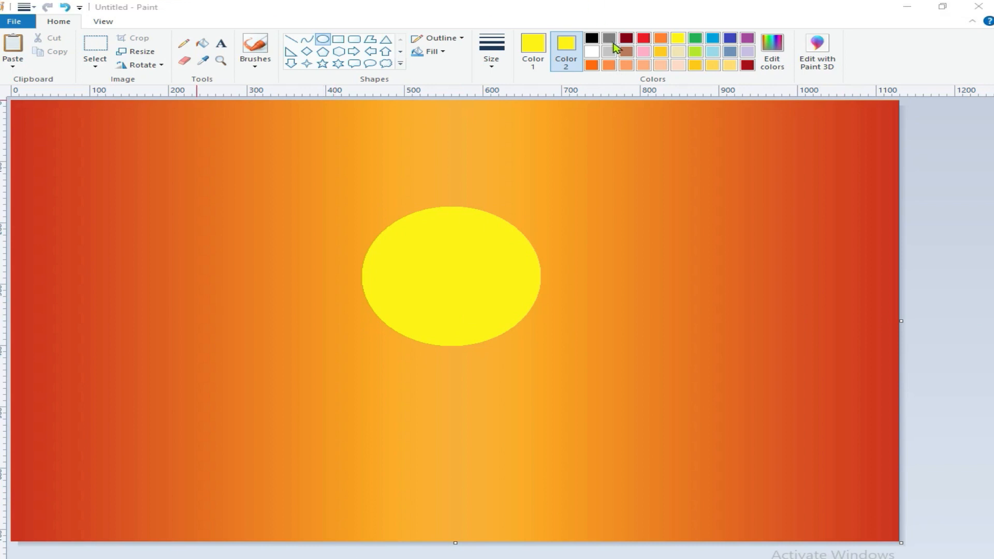
# Step: Sample the red near the gradient's lower left edge and darken it to nearly black in the colour editor
pyautogui.click(203, 64)
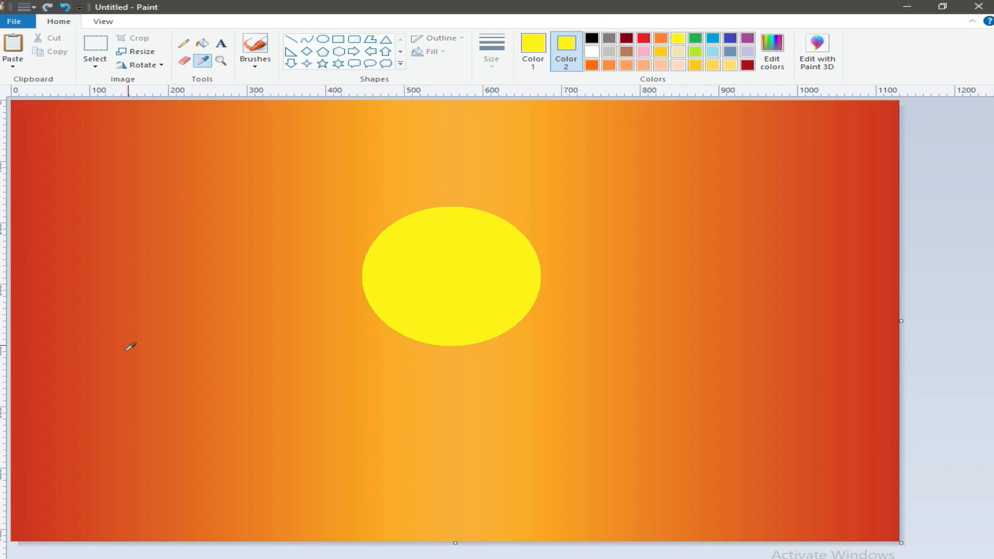
pyautogui.click(48, 365)
pyautogui.click(772, 50)
pyautogui.moveTo(663, 280); pyautogui.dragTo(661, 333)
pyautogui.click(350, 390)
# Step: Set Color 2 to red and Color 1 to a very dark red with RGB 48, 3, 5
pyautogui.click(643, 39)
pyautogui.click(525, 50)
pyautogui.click(644, 39)
pyautogui.click(771, 50)
pyautogui.moveTo(663, 279); pyautogui.dragTo(662, 327)
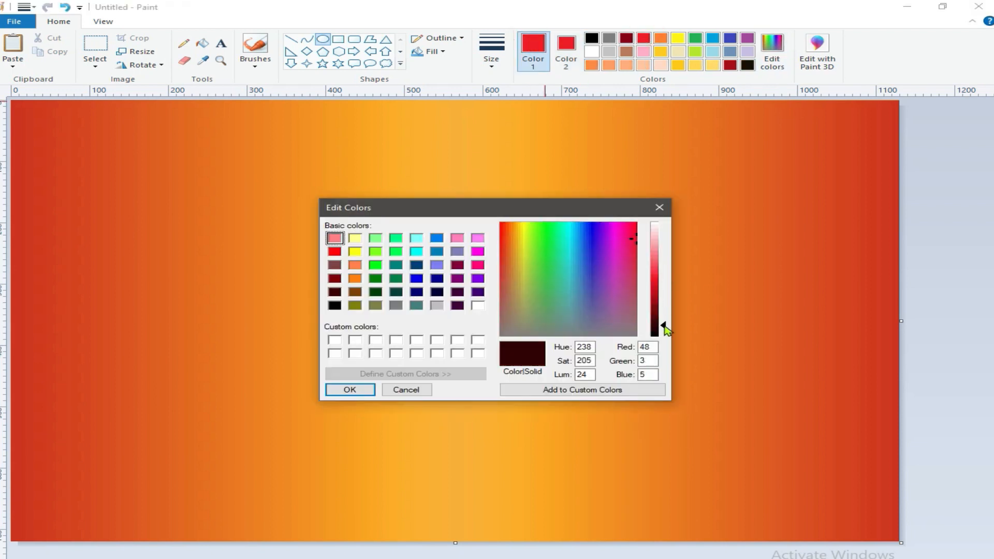
pyautogui.click(339, 389)
# Step: Paint a very dark red mountain silhouette across the canvas bottom with the Oil brush, its peak overlapping the sun's lower edge
pyautogui.click(254, 66)
pyautogui.click(248, 122)
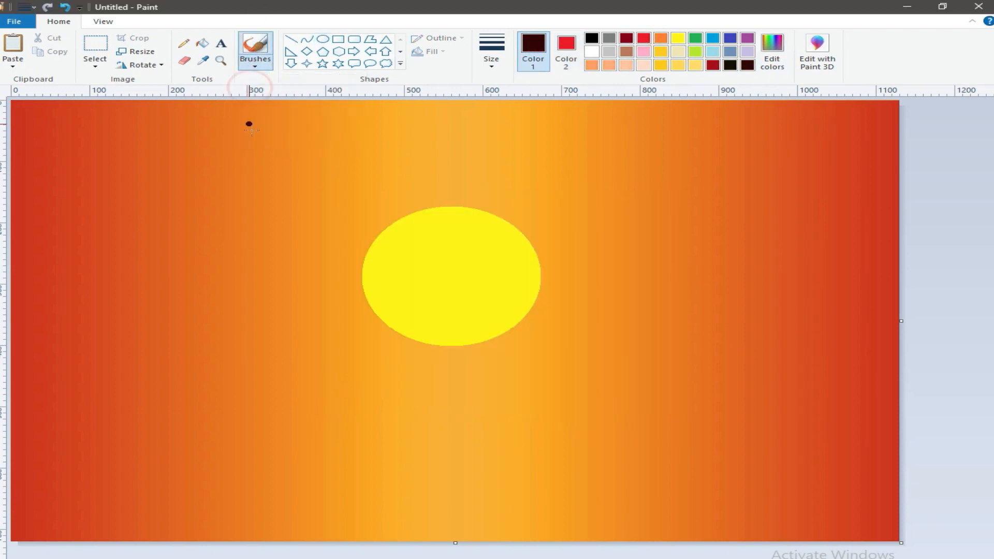
pyautogui.moveTo(75, 539)
pyautogui.mouseDown()
pyautogui.moveTo(108, 532)
pyautogui.moveTo(37, 546)
pyautogui.moveTo(70, 538)
pyautogui.moveTo(11, 538)
pyautogui.moveTo(94, 531)
pyautogui.moveTo(305, 544)
pyautogui.moveTo(254, 528)
pyautogui.mouseUp()
pyautogui.moveTo(427, 382)
pyautogui.mouseDown()
pyautogui.moveTo(437, 385)
pyautogui.moveTo(229, 515)
pyautogui.moveTo(461, 513)
pyautogui.moveTo(448, 394)
pyautogui.moveTo(632, 484)
pyautogui.moveTo(466, 471)
pyautogui.moveTo(524, 473)
pyautogui.moveTo(559, 512)
pyautogui.moveTo(444, 373)
pyautogui.moveTo(270, 500)
pyautogui.moveTo(446, 333)
pyautogui.moveTo(839, 520)
pyautogui.moveTo(595, 428)
pyautogui.moveTo(403, 371)
pyautogui.moveTo(219, 492)
pyautogui.moveTo(63, 533)
pyautogui.moveTo(362, 418)
pyautogui.moveTo(202, 479)
pyautogui.moveTo(59, 506)
pyautogui.moveTo(297, 437)
pyautogui.moveTo(648, 442)
pyautogui.moveTo(898, 522)
pyautogui.mouseUp()
pyautogui.click(490, 59)
pyautogui.click(499, 162)
pyautogui.moveTo(233, 441)
pyautogui.mouseDown()
pyautogui.moveTo(243, 439)
pyautogui.moveTo(189, 463)
pyautogui.mouseUp()
pyautogui.moveTo(434, 331)
pyautogui.mouseDown()
pyautogui.moveTo(455, 321)
pyautogui.moveTo(244, 443)
pyautogui.moveTo(309, 400)
pyautogui.mouseUp()
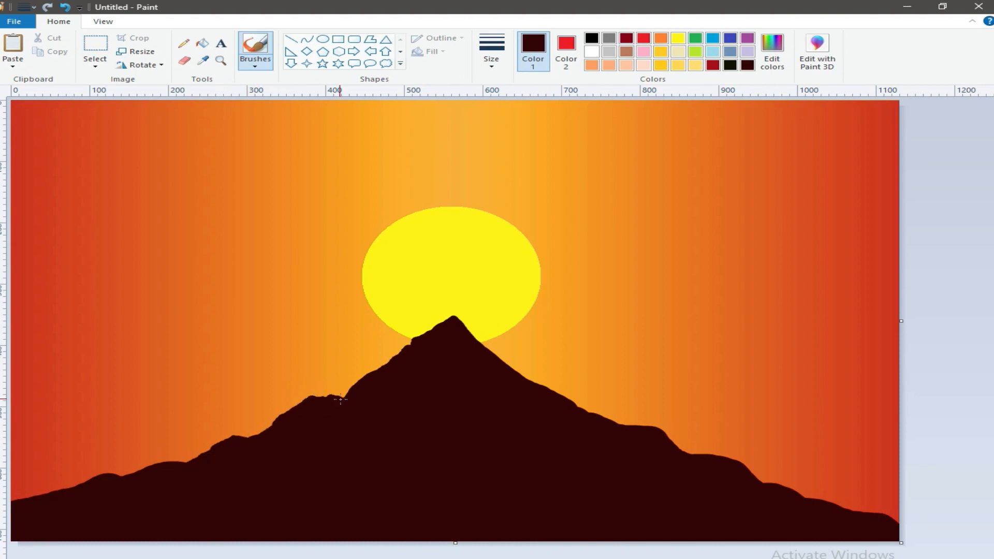
# Step: Roughen both slopes of the mountain with small dark red brush bumps, undoing a stray stroke
pyautogui.moveTo(321, 404)
pyautogui.mouseDown()
pyautogui.moveTo(382, 366)
pyautogui.moveTo(421, 400)
pyautogui.mouseUp()
pyautogui.moveTo(679, 448); pyautogui.dragTo(750, 476)
pyautogui.moveTo(841, 506); pyautogui.dragTo(899, 524)
pyautogui.moveTo(85, 483); pyautogui.dragTo(54, 494)
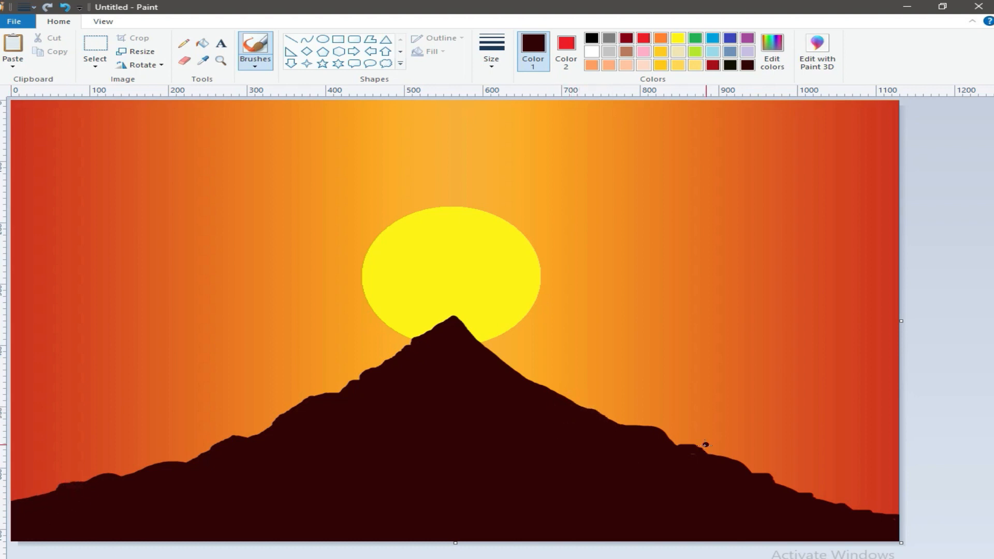
pyautogui.moveTo(783, 500)
pyautogui.mouseDown()
pyautogui.moveTo(811, 495)
pyautogui.moveTo(898, 513)
pyautogui.mouseUp()
pyautogui.moveTo(516, 374)
pyautogui.mouseDown()
pyautogui.moveTo(595, 413)
pyautogui.moveTo(540, 418)
pyautogui.moveTo(509, 367)
pyautogui.moveTo(629, 426)
pyautogui.mouseUp()
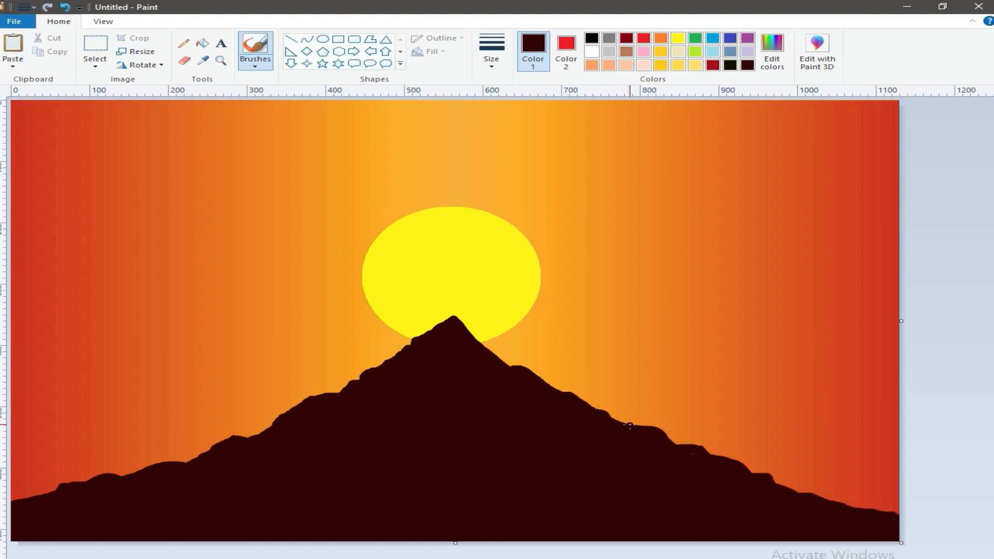
pyautogui.hotkey('ctrl', 'z')
pyautogui.click(464, 434)
# Step: Set Color 1 to black and switch to a calligraphy brush
pyautogui.click(596, 40)
pyautogui.click(255, 57)
pyautogui.click(303, 86)
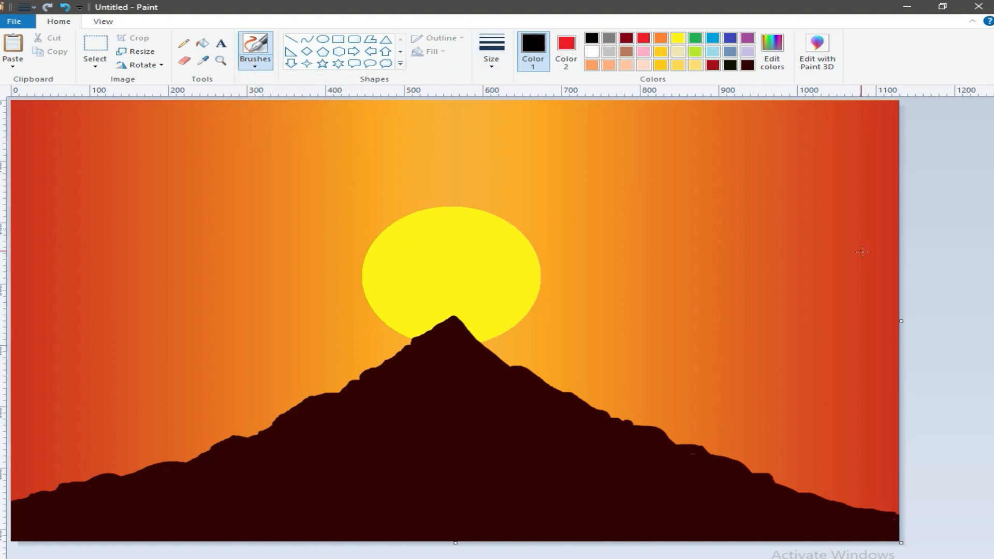
# Step: Set Color 2 to white and widen the canvas to about 1240 pixels
pyautogui.click(566, 52)
pyautogui.click(591, 52)
pyautogui.moveTo(902, 321); pyautogui.dragTo(989, 321)
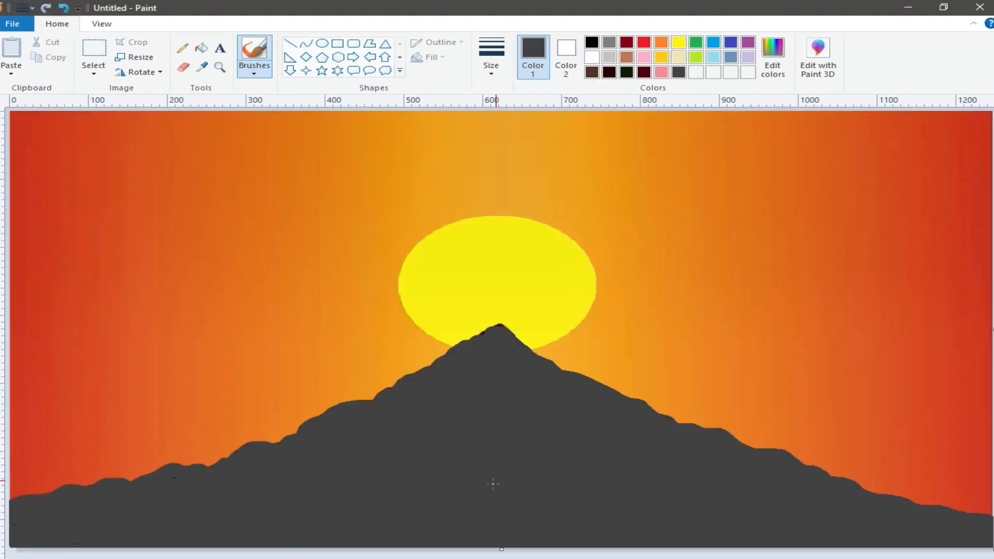
# Step: Touch up the grey mountain and sharpen its peak in front of the sun with a thicker brush size
pyautogui.click(505, 482)
pyautogui.click(494, 73)
pyautogui.click(508, 145)
# Step: Draw a bare dark maroon tree with forked branches on the mountain's far left slope, using a thinner brush for the twigs
pyautogui.click(592, 42)
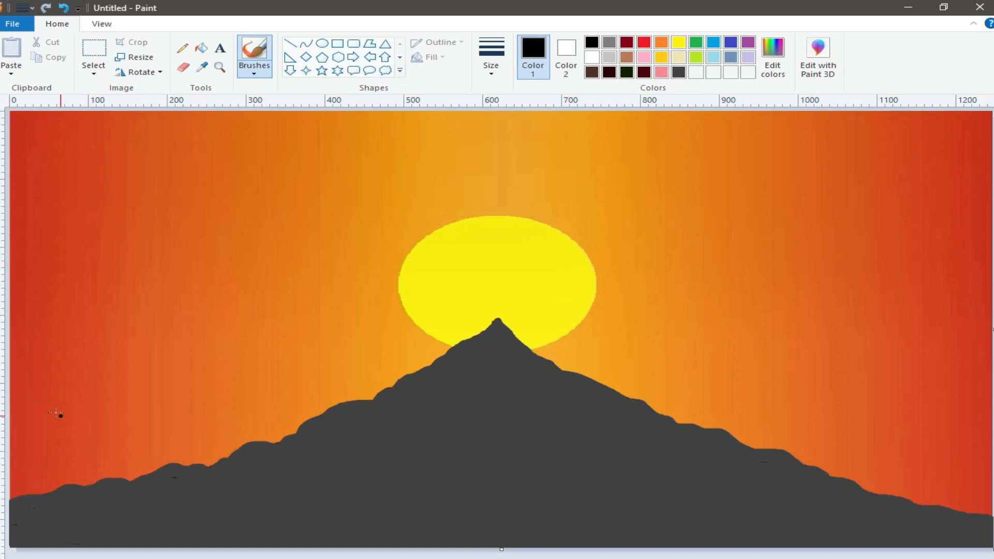
pyautogui.click(644, 72)
pyautogui.moveTo(53, 420)
pyautogui.mouseDown()
pyautogui.moveTo(50, 471)
pyautogui.moveTo(37, 493)
pyautogui.mouseUp()
pyautogui.moveTo(36, 448); pyautogui.dragTo(46, 475)
pyautogui.click(490, 62)
pyautogui.click(502, 125)
pyautogui.click(62, 443)
pyautogui.moveTo(64, 442); pyautogui.dragTo(52, 457)
pyautogui.moveTo(44, 419); pyautogui.dragTo(36, 463)
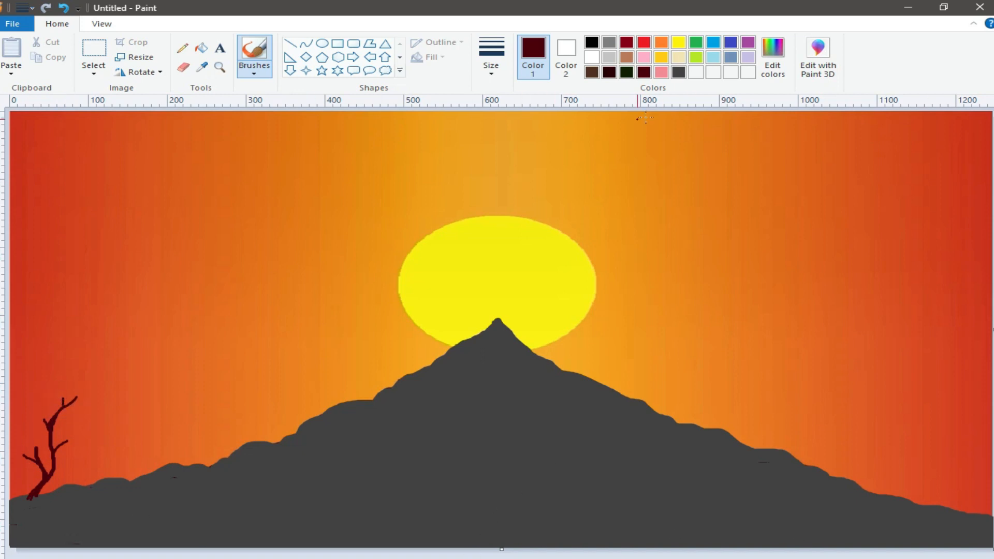
# Step: Set Color 1 to a dark purple by picking the palette purple and lowering its luminance
pyautogui.click(747, 43)
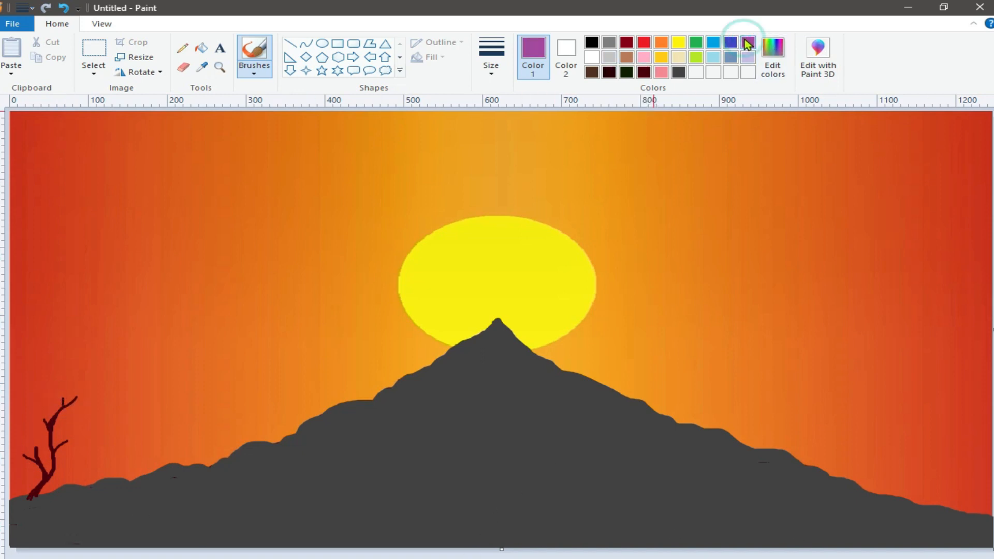
pyautogui.click(781, 77)
pyautogui.moveTo(659, 362); pyautogui.dragTo(658, 367)
pyautogui.click(657, 360)
pyautogui.click(660, 344)
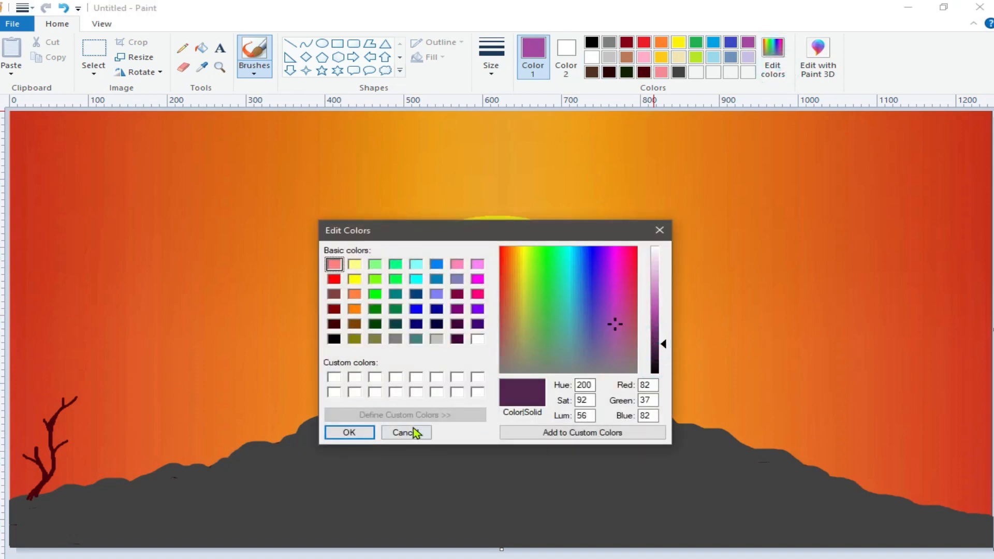
pyautogui.click(661, 358)
pyautogui.click(349, 433)
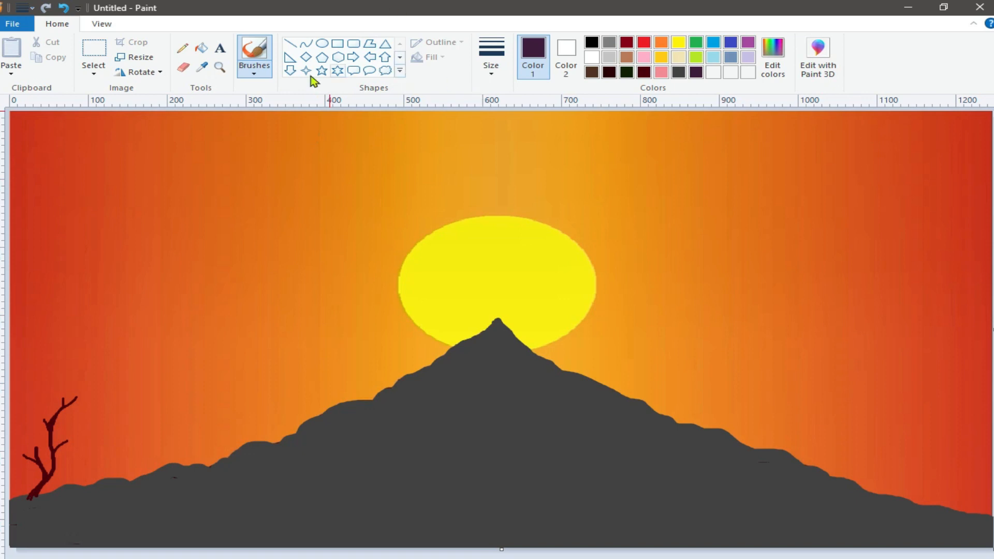
# Step: Dab dark purple foliage at the upper left of the tree with the Crayon brush at a small size
pyautogui.click(254, 71)
pyautogui.click(285, 121)
pyautogui.click(491, 71)
pyautogui.click(497, 124)
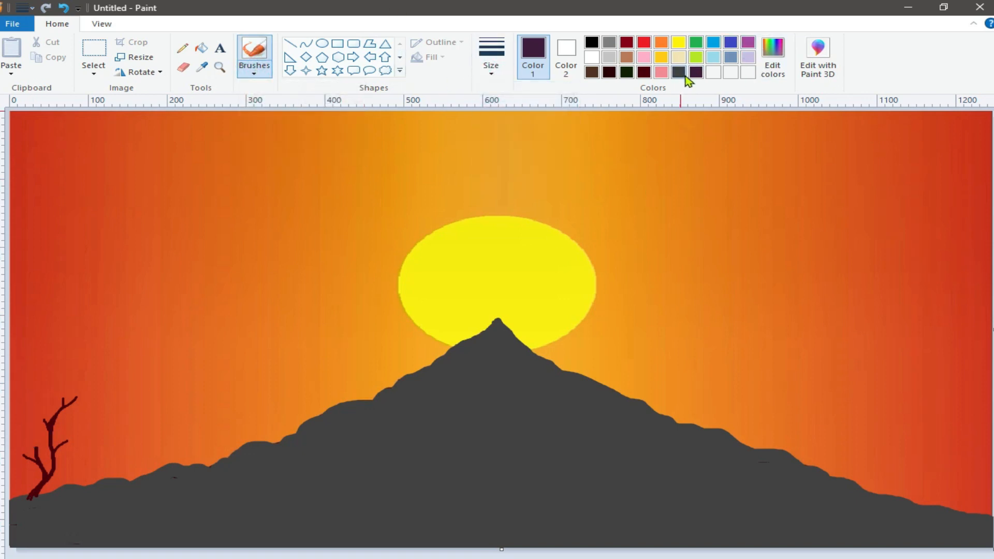
pyautogui.click(36, 414)
pyautogui.click(48, 413)
pyautogui.click(42, 410)
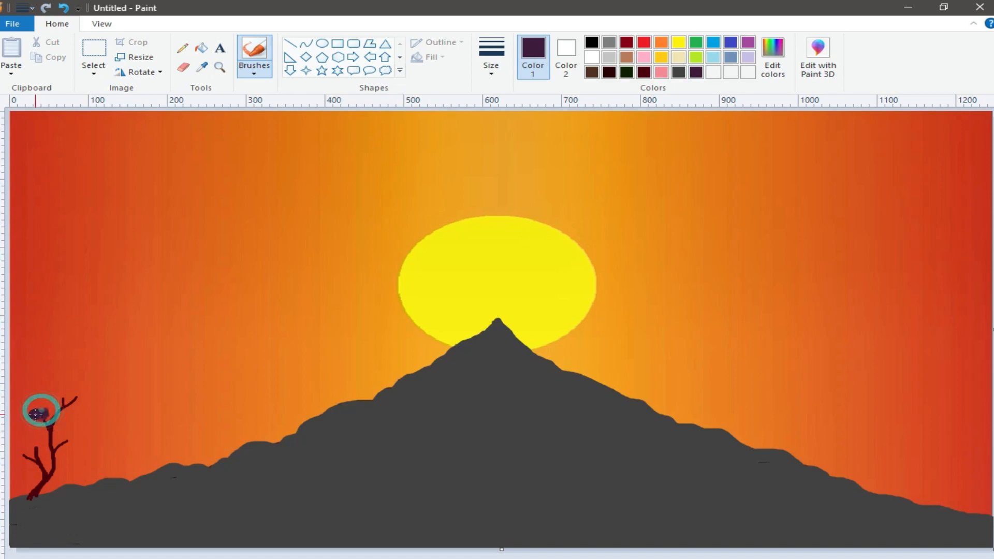
# Step: Lighten the dark purple in the colour editor to get a brighter purple for the foliage
pyautogui.click(771, 70)
pyautogui.moveTo(659, 349); pyautogui.dragTo(659, 338)
pyautogui.click(349, 432)
# Step: Paint clusters of brighter purple foliage on the ends of the tree's branches
pyautogui.moveTo(43, 406)
pyautogui.mouseDown()
pyautogui.moveTo(33, 412)
pyautogui.moveTo(87, 440)
pyautogui.moveTo(60, 393)
pyautogui.moveTo(84, 400)
pyautogui.moveTo(81, 387)
pyautogui.moveTo(76, 396)
pyautogui.moveTo(60, 386)
pyautogui.moveTo(99, 401)
pyautogui.mouseUp()
pyautogui.click(33, 439)
pyautogui.moveTo(34, 439)
pyautogui.mouseDown()
pyautogui.moveTo(21, 455)
pyautogui.moveTo(24, 446)
pyautogui.moveTo(8, 456)
pyautogui.moveTo(35, 438)
pyautogui.mouseUp()
pyautogui.click(72, 424)
pyautogui.click(32, 407)
pyautogui.moveTo(63, 384); pyautogui.dragTo(71, 389)
pyautogui.moveTo(83, 398); pyautogui.dragTo(85, 405)
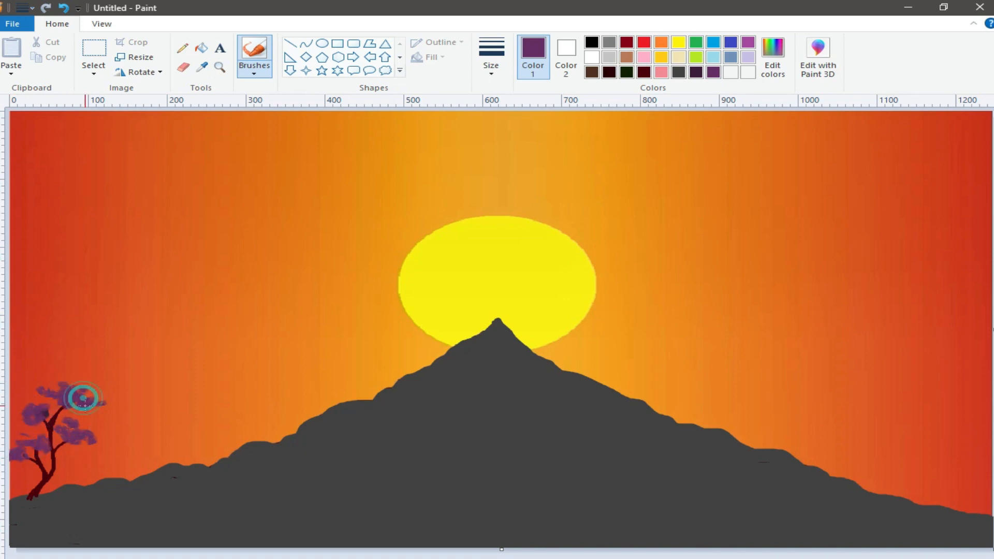
# Step: Spray speckled purple leaves around the tree's foliage clusters with the Airbrush to make the crown fuller
pyautogui.click(254, 73)
pyautogui.click(349, 96)
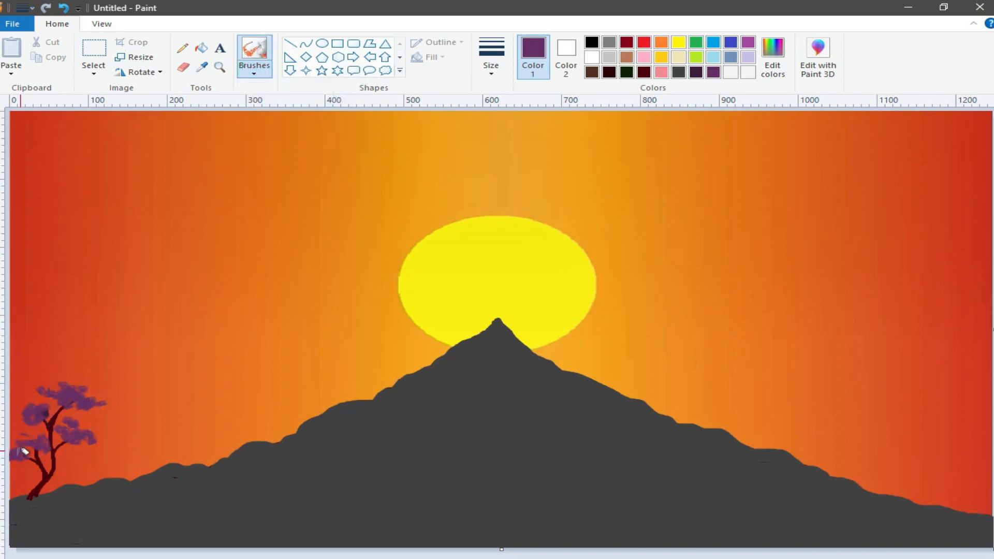
pyautogui.moveTo(73, 395); pyautogui.dragTo(67, 385)
pyautogui.moveTo(102, 395)
pyautogui.mouseDown()
pyautogui.moveTo(67, 377)
pyautogui.moveTo(70, 426)
pyautogui.moveTo(47, 432)
pyautogui.moveTo(73, 424)
pyautogui.moveTo(77, 438)
pyautogui.moveTo(95, 436)
pyautogui.moveTo(57, 419)
pyautogui.moveTo(6, 444)
pyautogui.moveTo(53, 452)
pyautogui.moveTo(19, 439)
pyautogui.mouseUp()
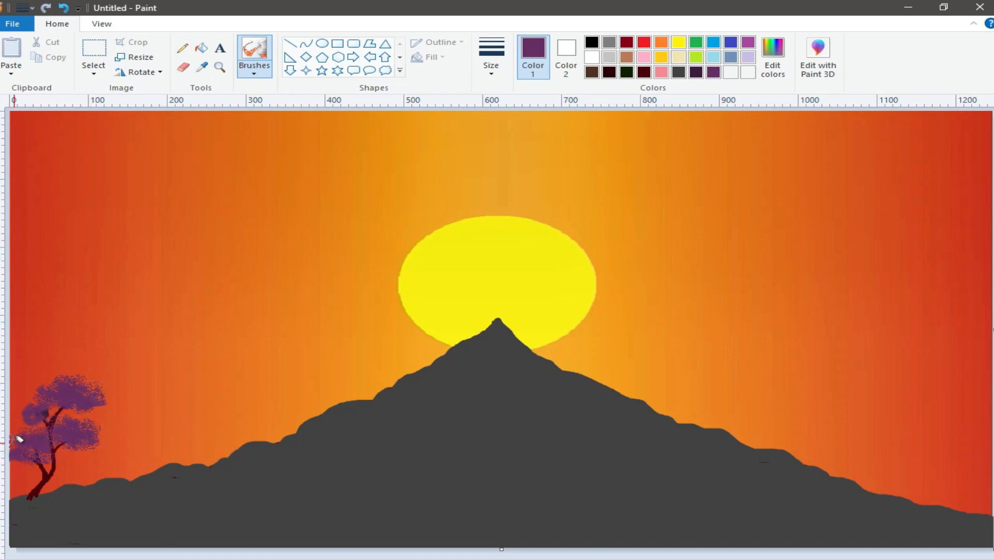
pyautogui.moveTo(20, 405)
pyautogui.mouseDown()
pyautogui.moveTo(64, 417)
pyautogui.moveTo(44, 414)
pyautogui.moveTo(77, 403)
pyautogui.moveTo(98, 439)
pyautogui.mouseUp()
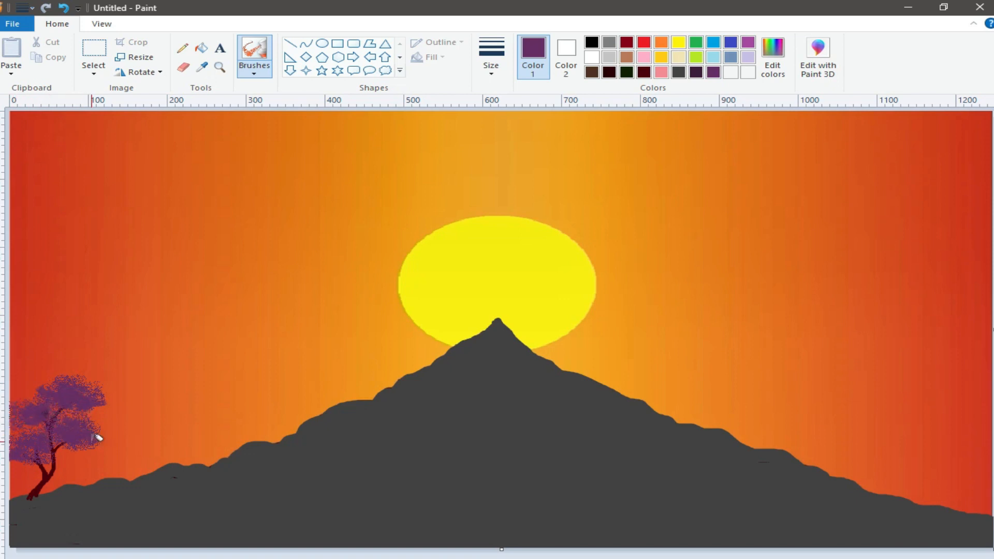
pyautogui.click(40, 436)
# Step: Paint tufts of maroon and black grass around the foot of the tree with the Watercolor brush
pyautogui.click(696, 72)
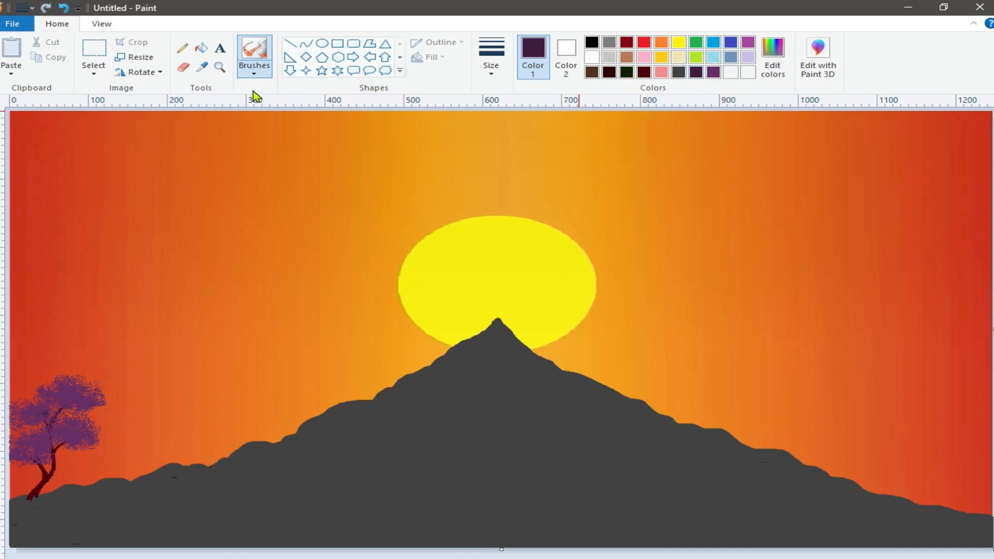
pyautogui.click(254, 70)
pyautogui.click(253, 150)
pyautogui.click(643, 72)
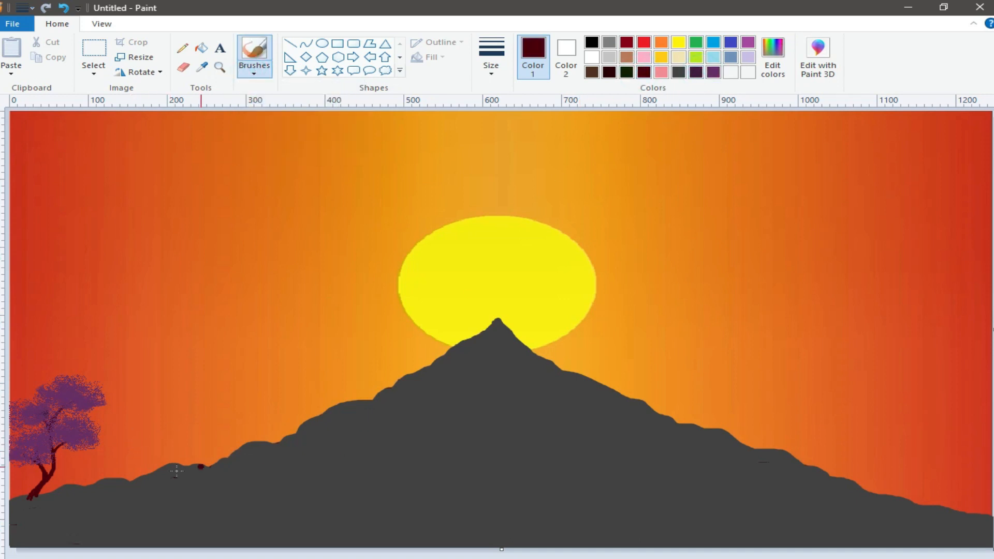
pyautogui.moveTo(82, 462)
pyautogui.mouseDown()
pyautogui.moveTo(71, 483)
pyautogui.moveTo(71, 472)
pyautogui.mouseUp()
pyautogui.click(67, 9)
pyautogui.click(591, 41)
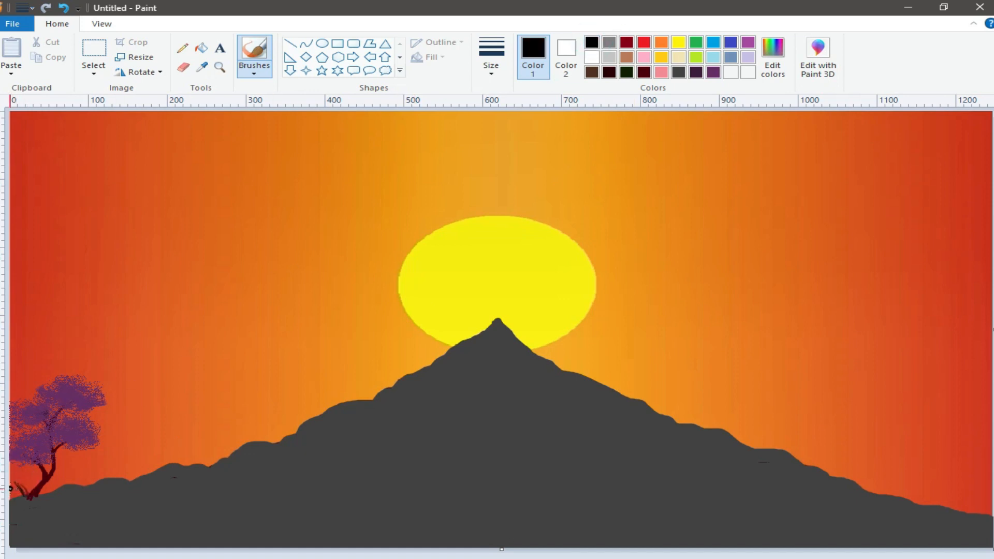
pyautogui.moveTo(15, 493)
pyautogui.mouseDown()
pyautogui.moveTo(25, 475)
pyautogui.moveTo(56, 489)
pyautogui.moveTo(44, 496)
pyautogui.moveTo(50, 482)
pyautogui.moveTo(64, 486)
pyautogui.moveTo(38, 497)
pyautogui.moveTo(28, 476)
pyautogui.moveTo(63, 489)
pyautogui.moveTo(13, 494)
pyautogui.mouseUp()
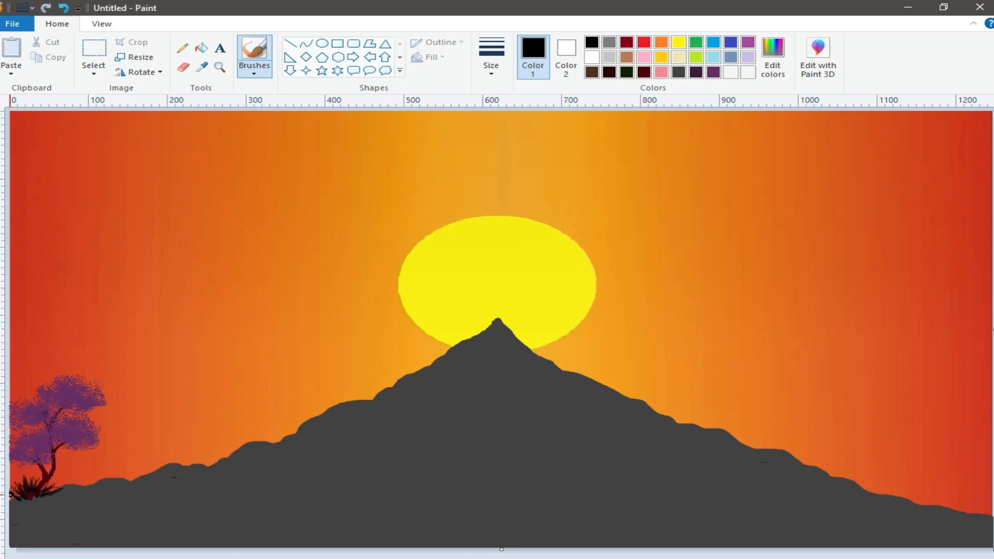
# Step: Sample the mountain's grey and brush it over the hillside below the tree
pyautogui.click(254, 70)
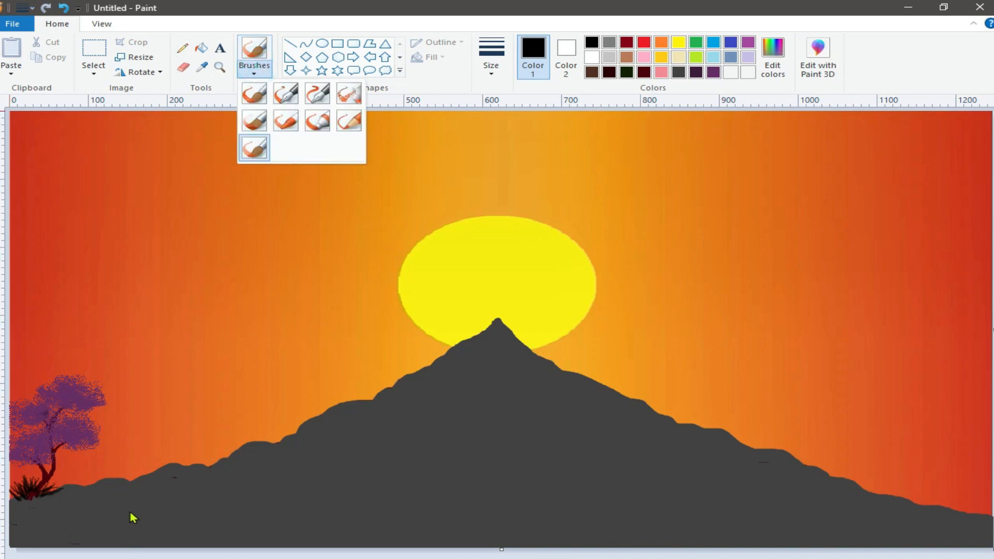
pyautogui.click(199, 71)
pyautogui.click(83, 518)
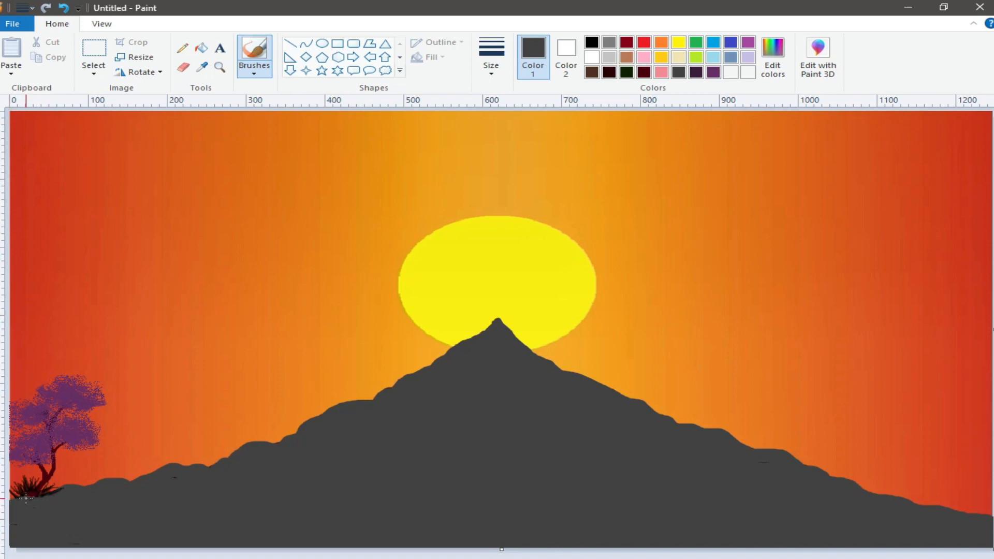
pyautogui.moveTo(90, 529)
pyautogui.mouseDown()
pyautogui.moveTo(231, 519)
pyautogui.moveTo(147, 512)
pyautogui.mouseUp()
# Step: Paint a tall dark maroon tree trunk with forked branches on the mountain's lower right slope, undoing a stray stroke
pyautogui.click(696, 72)
pyautogui.click(643, 72)
pyautogui.click(254, 71)
pyautogui.click(255, 92)
pyautogui.click(491, 58)
pyautogui.click(510, 156)
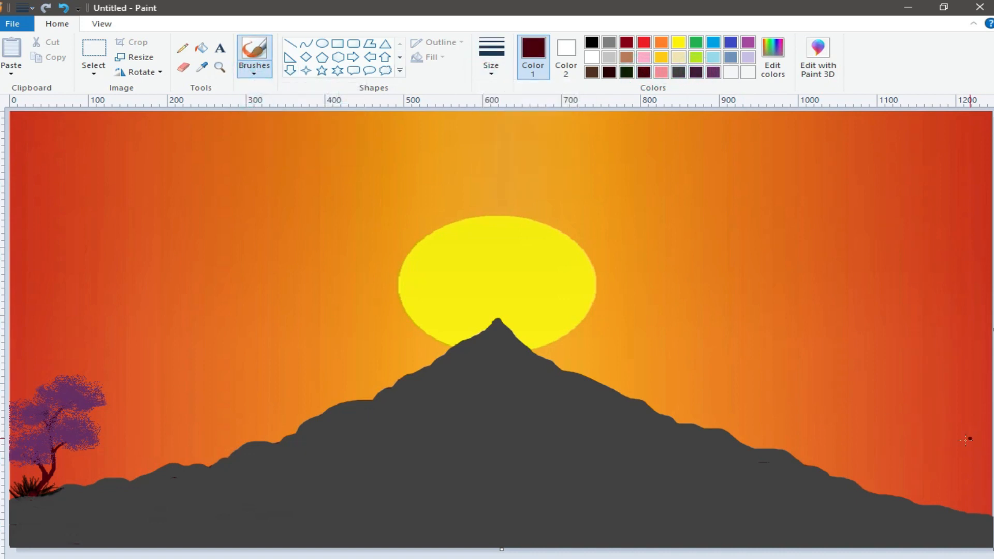
pyautogui.moveTo(924, 238)
pyautogui.mouseDown()
pyautogui.moveTo(917, 314)
pyautogui.moveTo(938, 373)
pyautogui.moveTo(936, 481)
pyautogui.mouseUp()
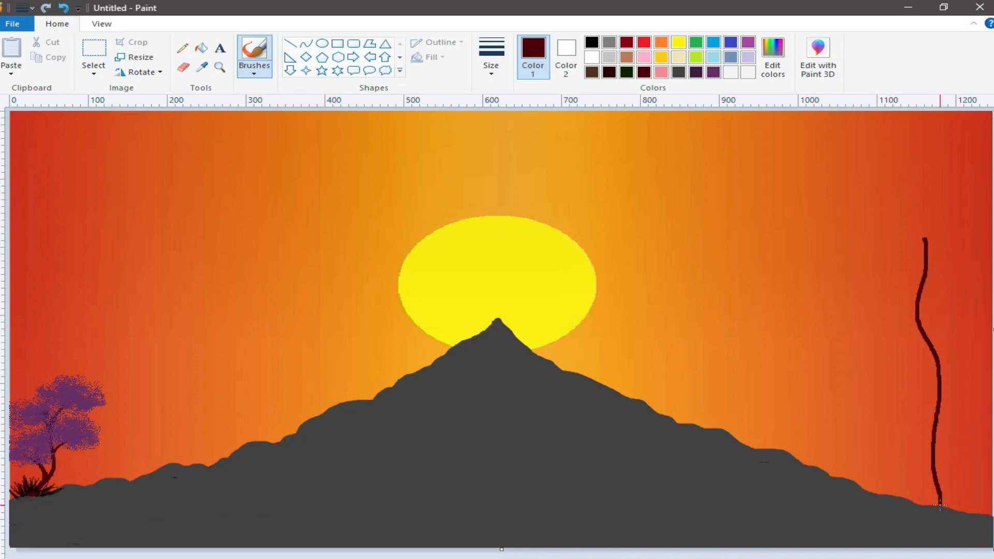
pyautogui.moveTo(964, 299)
pyautogui.mouseDown()
pyautogui.moveTo(963, 328)
pyautogui.moveTo(944, 356)
pyautogui.mouseUp()
pyautogui.moveTo(888, 321); pyautogui.dragTo(931, 436)
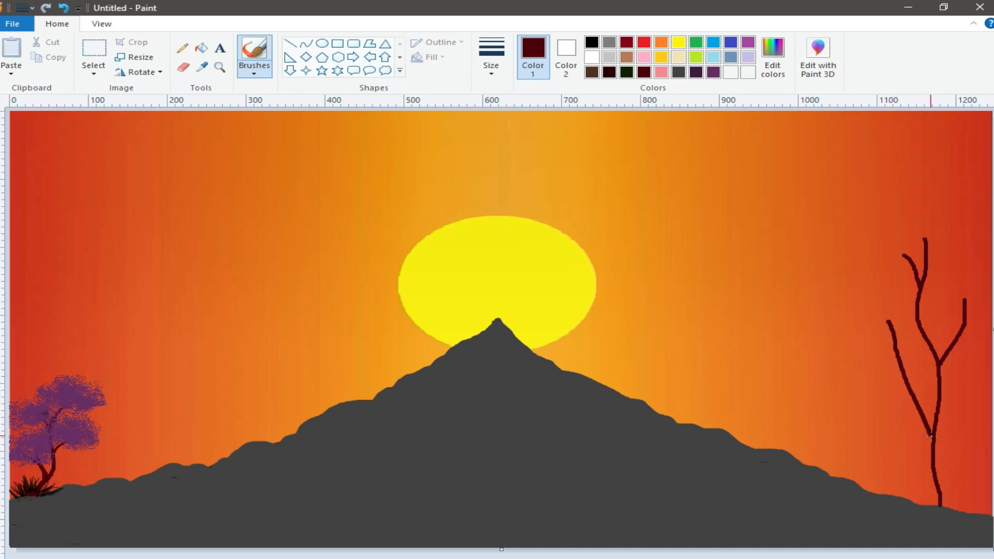
pyautogui.moveTo(941, 394); pyautogui.dragTo(946, 425)
pyautogui.click(65, 8)
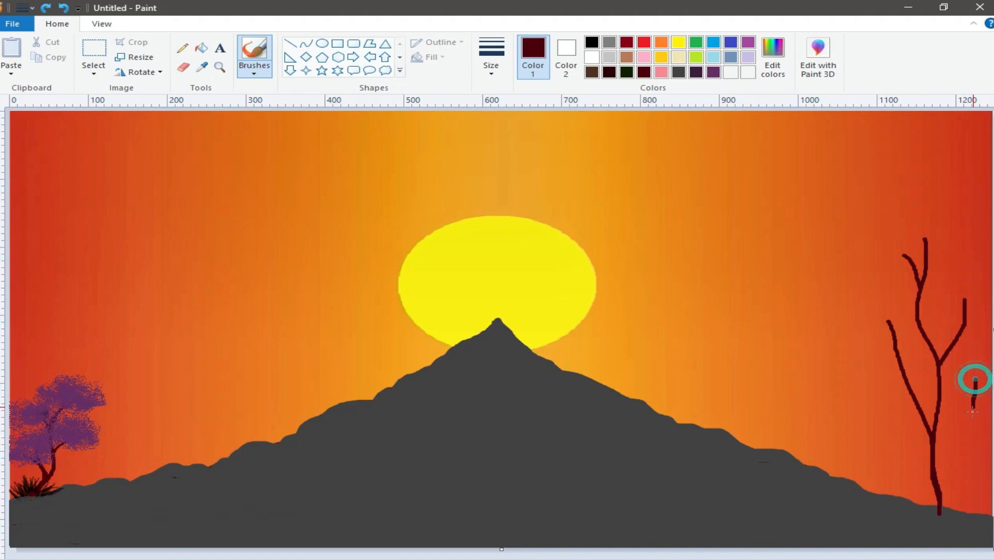
# Step: Paint a smaller forked maroon tree at the picture's right edge and thicken the trunk of the tall tree
pyautogui.moveTo(975, 379); pyautogui.dragTo(975, 522)
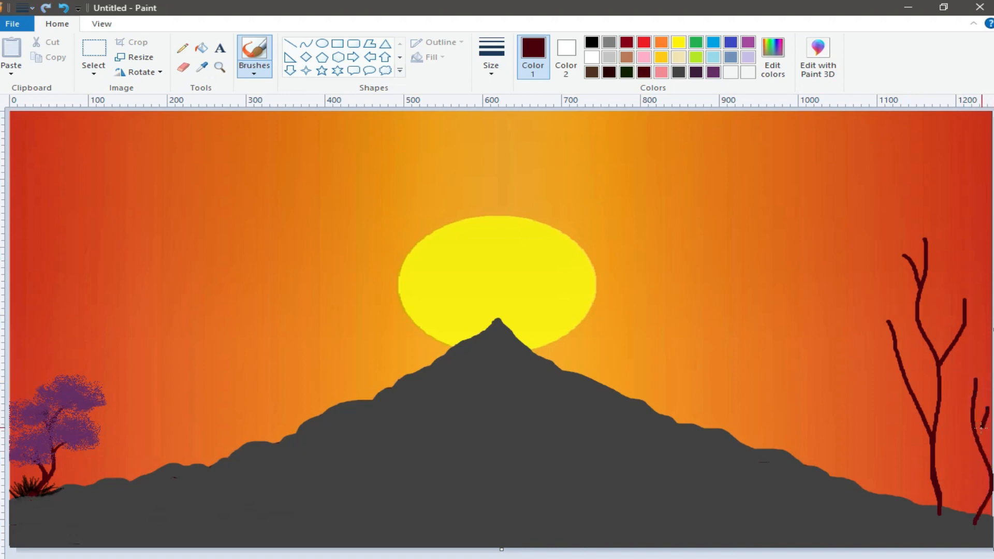
pyautogui.moveTo(957, 437)
pyautogui.mouseDown()
pyautogui.moveTo(978, 478)
pyautogui.moveTo(975, 521)
pyautogui.mouseUp()
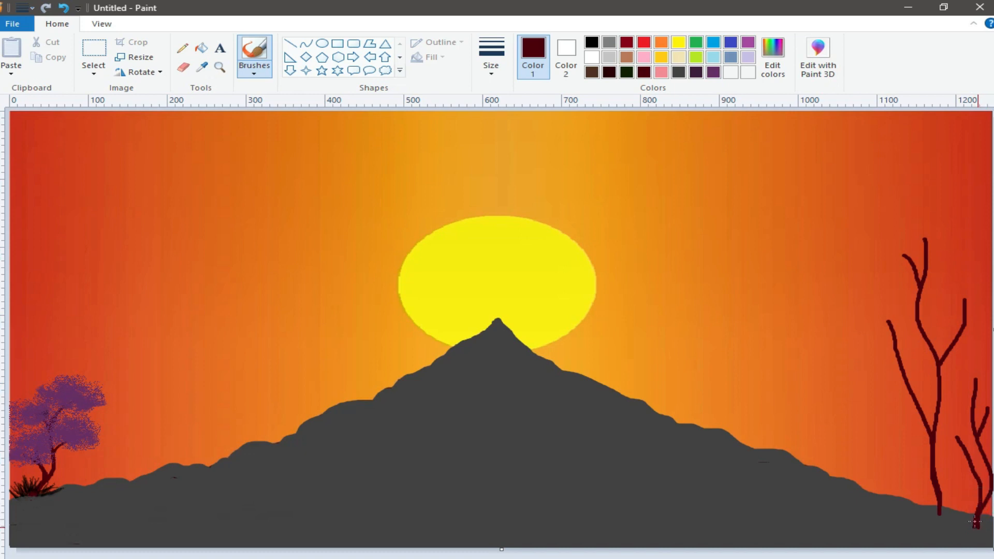
pyautogui.moveTo(931, 439); pyautogui.dragTo(934, 474)
pyautogui.moveTo(934, 509); pyautogui.dragTo(937, 503)
# Step: Paint purple foliage clusters over the branches of the small tree at the picture's right edge
pyautogui.click(713, 72)
pyautogui.click(254, 72)
pyautogui.click(287, 120)
pyautogui.moveTo(957, 440)
pyautogui.mouseDown()
pyautogui.moveTo(976, 452)
pyautogui.moveTo(969, 441)
pyautogui.moveTo(933, 443)
pyautogui.moveTo(986, 446)
pyautogui.moveTo(936, 439)
pyautogui.moveTo(985, 434)
pyautogui.moveTo(953, 427)
pyautogui.moveTo(926, 444)
pyautogui.mouseUp()
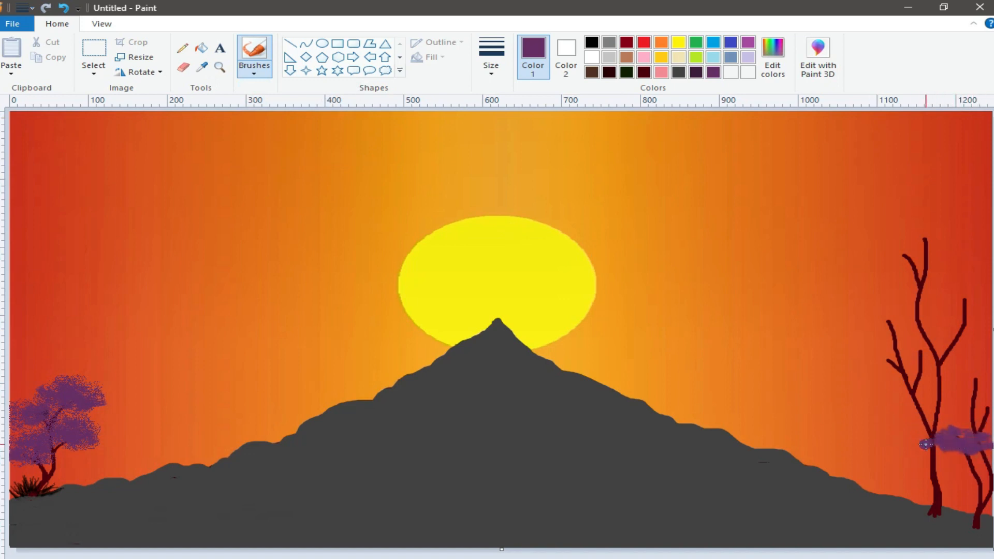
pyautogui.moveTo(970, 398)
pyautogui.mouseDown()
pyautogui.moveTo(982, 374)
pyautogui.moveTo(953, 376)
pyautogui.moveTo(964, 364)
pyautogui.moveTo(982, 389)
pyautogui.moveTo(990, 373)
pyautogui.moveTo(970, 361)
pyautogui.moveTo(950, 373)
pyautogui.moveTo(991, 377)
pyautogui.mouseUp()
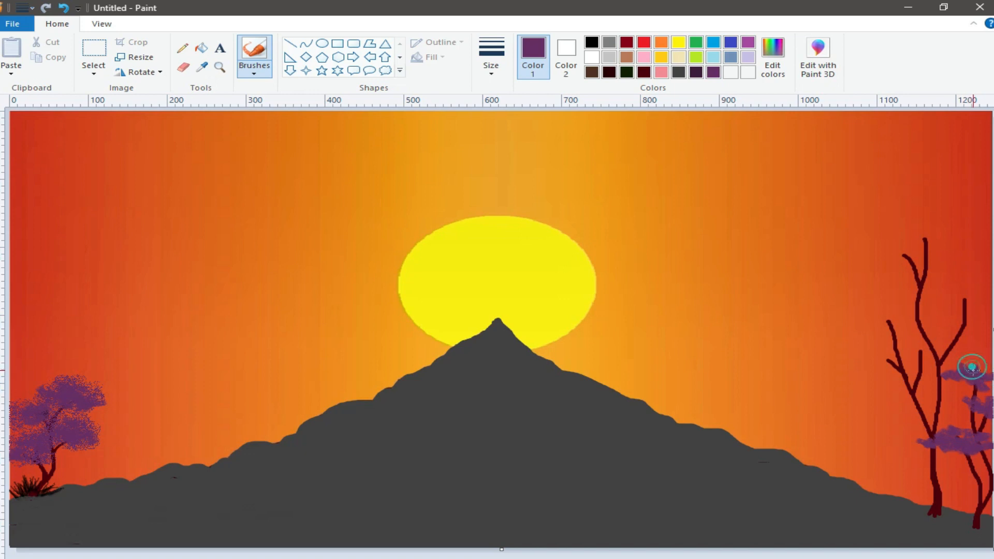
pyautogui.click(985, 384)
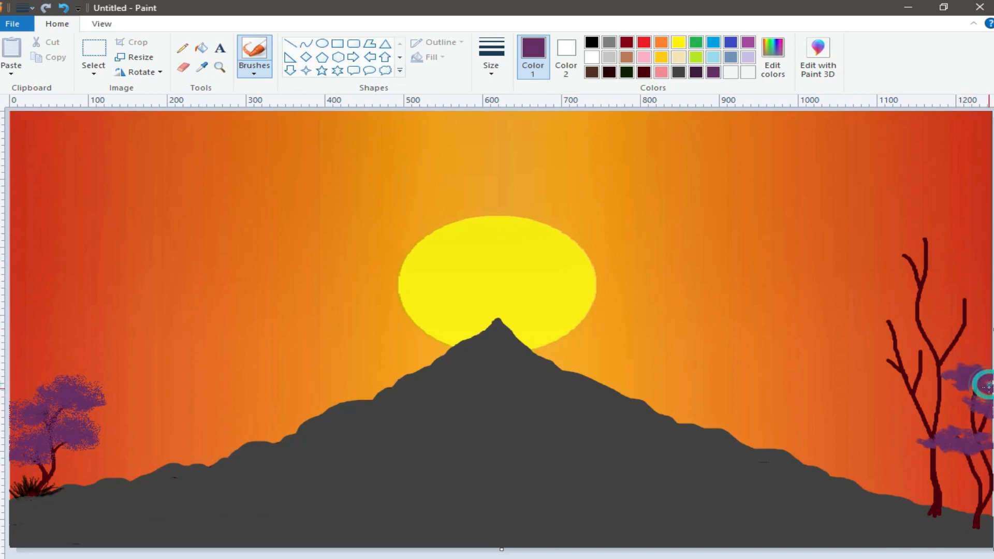
pyautogui.moveTo(983, 360); pyautogui.dragTo(970, 365)
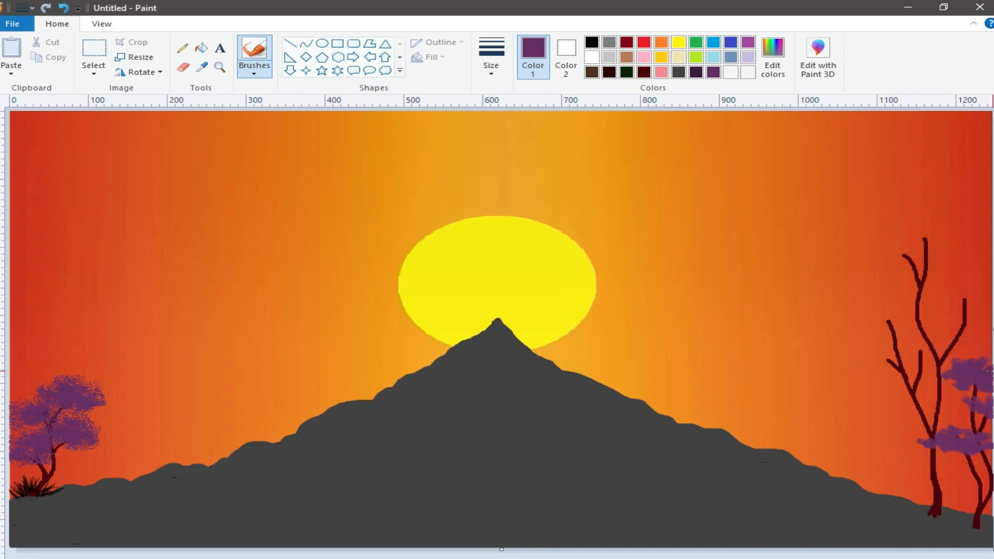
pyautogui.moveTo(949, 385); pyautogui.dragTo(971, 389)
# Step: Paint purple foliage clusters on the middle and lower branches of the tall tree
pyautogui.moveTo(888, 363)
pyautogui.mouseDown()
pyautogui.moveTo(916, 361)
pyautogui.moveTo(877, 355)
pyautogui.moveTo(908, 363)
pyautogui.moveTo(877, 365)
pyautogui.moveTo(911, 372)
pyautogui.moveTo(870, 361)
pyautogui.moveTo(942, 348)
pyautogui.moveTo(907, 330)
pyautogui.moveTo(933, 358)
pyautogui.moveTo(937, 348)
pyautogui.moveTo(884, 341)
pyautogui.moveTo(941, 344)
pyautogui.moveTo(936, 331)
pyautogui.moveTo(863, 310)
pyautogui.moveTo(871, 322)
pyautogui.moveTo(771, 355)
pyautogui.moveTo(891, 336)
pyautogui.moveTo(944, 356)
pyautogui.moveTo(944, 346)
pyautogui.moveTo(912, 340)
pyautogui.moveTo(921, 332)
pyautogui.moveTo(938, 343)
pyautogui.moveTo(928, 332)
pyautogui.moveTo(923, 340)
pyautogui.moveTo(957, 354)
pyautogui.moveTo(908, 347)
pyautogui.moveTo(859, 324)
pyautogui.moveTo(852, 317)
pyautogui.moveTo(905, 315)
pyautogui.moveTo(888, 309)
pyautogui.moveTo(914, 331)
pyautogui.moveTo(932, 324)
pyautogui.moveTo(886, 326)
pyautogui.moveTo(867, 294)
pyautogui.moveTo(872, 317)
pyautogui.moveTo(911, 305)
pyautogui.moveTo(871, 295)
pyautogui.moveTo(846, 332)
pyautogui.moveTo(908, 325)
pyautogui.mouseUp()
pyautogui.click(65, 7)
pyautogui.moveTo(983, 311)
pyautogui.mouseDown()
pyautogui.moveTo(933, 285)
pyautogui.moveTo(983, 309)
pyautogui.moveTo(982, 289)
pyautogui.moveTo(935, 293)
pyautogui.moveTo(959, 283)
pyautogui.moveTo(984, 309)
pyautogui.moveTo(983, 273)
pyautogui.moveTo(978, 296)
pyautogui.moveTo(935, 289)
pyautogui.mouseUp()
pyautogui.click(950, 277)
pyautogui.click(967, 272)
pyautogui.click(984, 296)
pyautogui.click(963, 294)
pyautogui.click(960, 308)
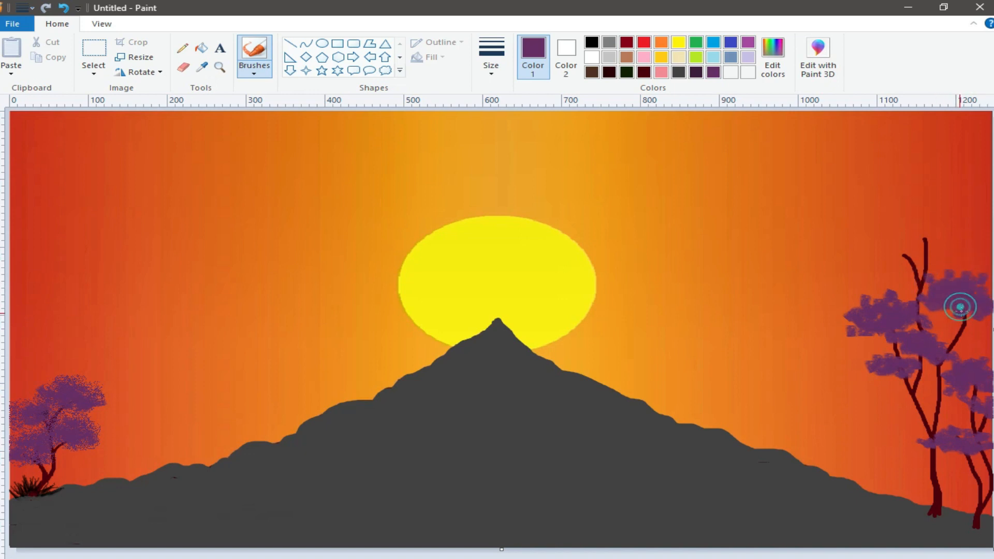
# Step: Paint the tall tree's crown with purple foliage clusters on its uppermost branches
pyautogui.moveTo(914, 256)
pyautogui.mouseDown()
pyautogui.moveTo(890, 266)
pyautogui.moveTo(884, 257)
pyautogui.moveTo(916, 267)
pyautogui.moveTo(942, 258)
pyautogui.moveTo(922, 247)
pyautogui.moveTo(886, 262)
pyautogui.moveTo(926, 261)
pyautogui.moveTo(896, 251)
pyautogui.moveTo(908, 249)
pyautogui.moveTo(881, 258)
pyautogui.moveTo(894, 249)
pyautogui.moveTo(861, 267)
pyautogui.moveTo(935, 267)
pyautogui.moveTo(899, 269)
pyautogui.moveTo(900, 258)
pyautogui.moveTo(922, 255)
pyautogui.mouseUp()
pyautogui.click(894, 241)
pyautogui.moveTo(951, 224)
pyautogui.mouseDown()
pyautogui.moveTo(961, 221)
pyautogui.moveTo(902, 228)
pyautogui.moveTo(926, 224)
pyautogui.mouseUp()
pyautogui.moveTo(943, 218); pyautogui.dragTo(968, 236)
pyautogui.moveTo(902, 229); pyautogui.dragTo(892, 235)
pyautogui.moveTo(911, 214); pyautogui.dragTo(937, 213)
pyautogui.moveTo(956, 210); pyautogui.dragTo(923, 212)
pyautogui.moveTo(910, 209); pyautogui.dragTo(918, 212)
pyautogui.moveTo(946, 215); pyautogui.dragTo(955, 224)
pyautogui.moveTo(943, 234); pyautogui.dragTo(939, 240)
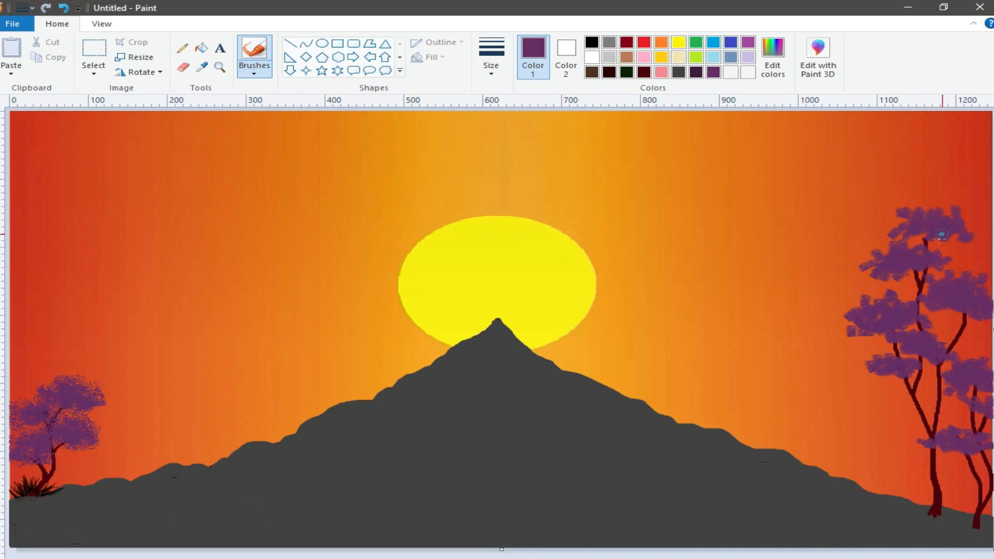
pyautogui.moveTo(939, 200)
pyautogui.mouseDown()
pyautogui.moveTo(919, 214)
pyautogui.moveTo(952, 221)
pyautogui.moveTo(961, 234)
pyautogui.moveTo(969, 220)
pyautogui.moveTo(949, 227)
pyautogui.moveTo(966, 217)
pyautogui.moveTo(949, 204)
pyautogui.moveTo(939, 234)
pyautogui.moveTo(961, 233)
pyautogui.mouseUp()
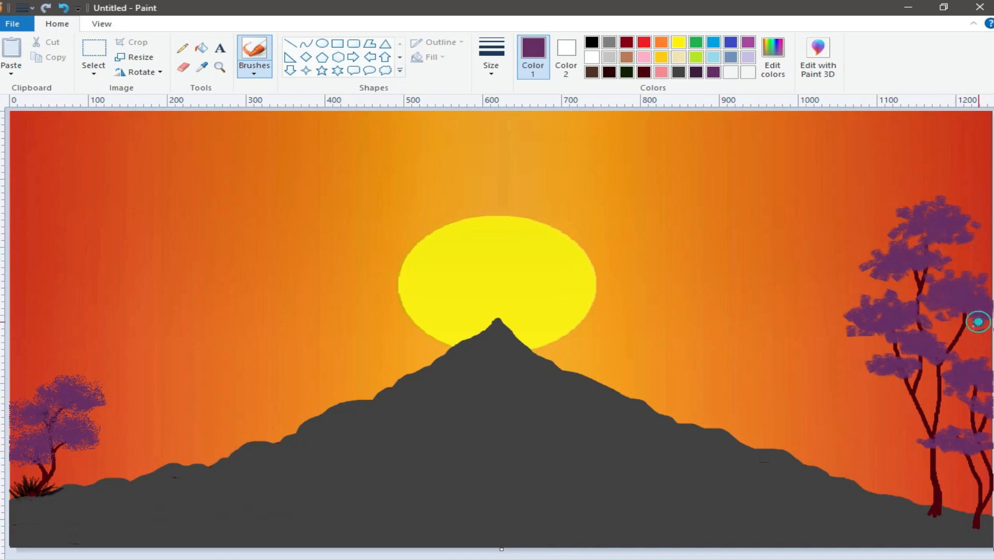
# Step: Spray speckled purple leaves around the foliage clusters of the two right-hand trees with the Airbrush
pyautogui.click(254, 73)
pyautogui.click(286, 93)
pyautogui.click(491, 73)
pyautogui.click(512, 148)
pyautogui.moveTo(869, 263)
pyautogui.mouseDown()
pyautogui.moveTo(942, 260)
pyautogui.moveTo(881, 249)
pyautogui.mouseUp()
pyautogui.moveTo(898, 215); pyautogui.dragTo(978, 221)
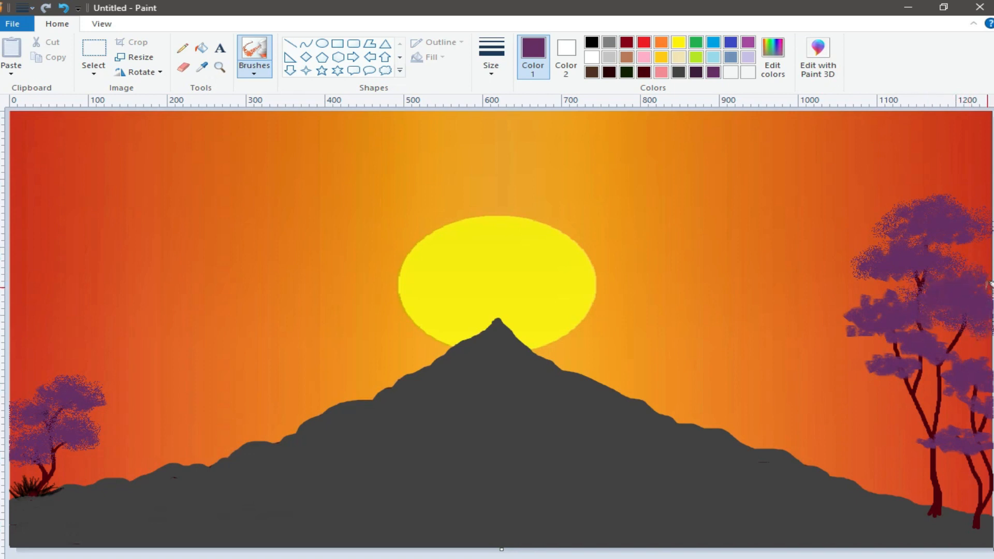
pyautogui.moveTo(887, 327)
pyautogui.mouseDown()
pyautogui.moveTo(847, 307)
pyautogui.moveTo(908, 291)
pyautogui.moveTo(917, 302)
pyautogui.moveTo(862, 306)
pyautogui.moveTo(845, 319)
pyautogui.moveTo(838, 309)
pyautogui.moveTo(849, 295)
pyautogui.moveTo(899, 289)
pyautogui.mouseUp()
pyautogui.moveTo(903, 348)
pyautogui.mouseDown()
pyautogui.moveTo(889, 368)
pyautogui.moveTo(875, 355)
pyautogui.moveTo(862, 365)
pyautogui.moveTo(945, 370)
pyautogui.moveTo(880, 341)
pyautogui.moveTo(891, 358)
pyautogui.moveTo(907, 345)
pyautogui.moveTo(897, 364)
pyautogui.mouseUp()
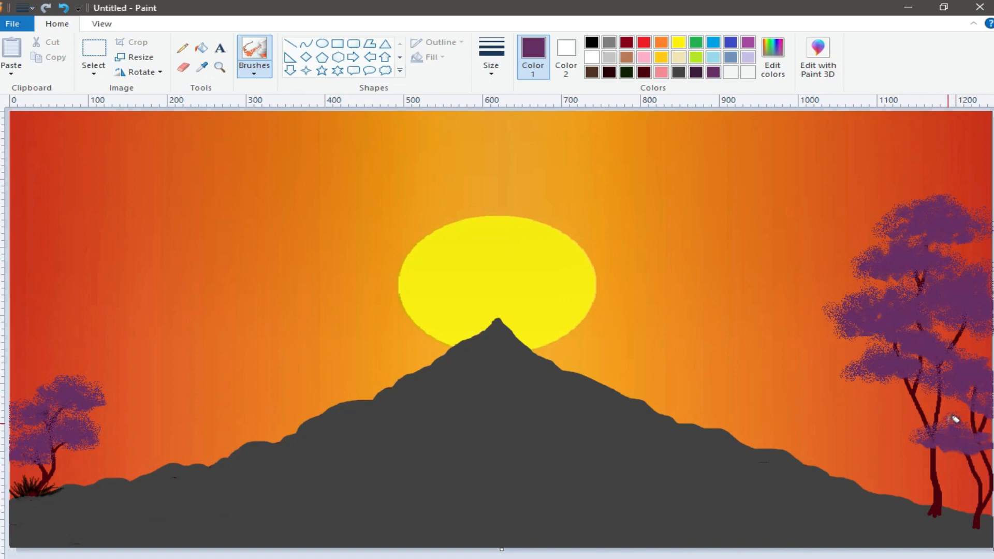
# Step: Mix a darker shade of the purple and spray shadows on the undersides of the right-hand trees' foliage
pyautogui.click(773, 57)
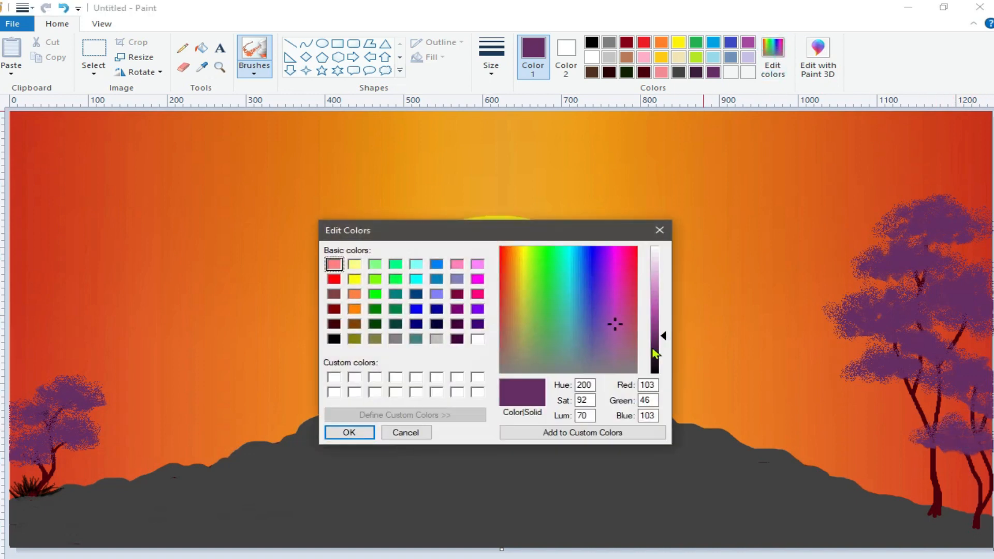
pyautogui.click(653, 356)
pyautogui.click(363, 430)
pyautogui.moveTo(902, 325); pyautogui.dragTo(851, 329)
pyautogui.moveTo(888, 317); pyautogui.dragTo(866, 322)
pyautogui.moveTo(955, 304); pyautogui.dragTo(977, 321)
pyautogui.moveTo(925, 263); pyautogui.dragTo(904, 266)
pyautogui.moveTo(940, 225)
pyautogui.mouseDown()
pyautogui.moveTo(913, 225)
pyautogui.moveTo(946, 237)
pyautogui.mouseUp()
pyautogui.moveTo(910, 374)
pyautogui.mouseDown()
pyautogui.moveTo(881, 373)
pyautogui.moveTo(905, 371)
pyautogui.moveTo(928, 349)
pyautogui.moveTo(915, 349)
pyautogui.mouseUp()
pyautogui.moveTo(984, 395)
pyautogui.mouseDown()
pyautogui.moveTo(952, 388)
pyautogui.moveTo(984, 395)
pyautogui.mouseUp()
pyautogui.moveTo(980, 445); pyautogui.dragTo(953, 434)
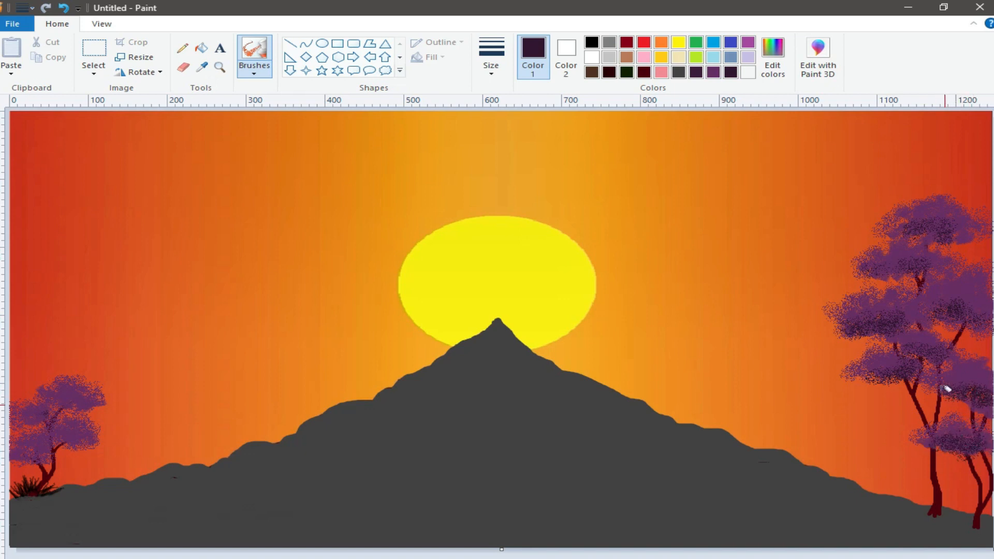
# Step: Mix a brighter purple with RGB 152, 65, 152 and spray highlights over the right-hand trees' foliage
pyautogui.click(773, 55)
pyautogui.click(657, 317)
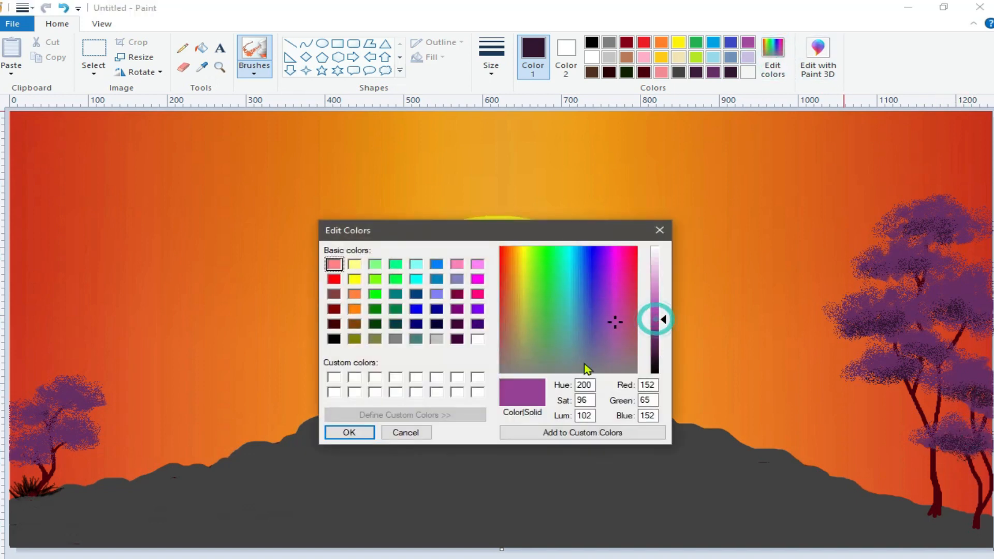
pyautogui.click(350, 427)
pyautogui.moveTo(894, 288)
pyautogui.mouseDown()
pyautogui.moveTo(854, 306)
pyautogui.moveTo(880, 291)
pyautogui.moveTo(888, 254)
pyautogui.mouseUp()
pyautogui.moveTo(932, 413)
pyautogui.mouseDown()
pyautogui.moveTo(968, 437)
pyautogui.moveTo(920, 448)
pyautogui.mouseUp()
pyautogui.moveTo(940, 368); pyautogui.dragTo(991, 362)
pyautogui.click(973, 278)
pyautogui.moveTo(888, 201); pyautogui.dragTo(933, 195)
pyautogui.click(911, 201)
pyautogui.click(871, 226)
pyautogui.click(929, 219)
pyautogui.click(962, 198)
pyautogui.click(915, 194)
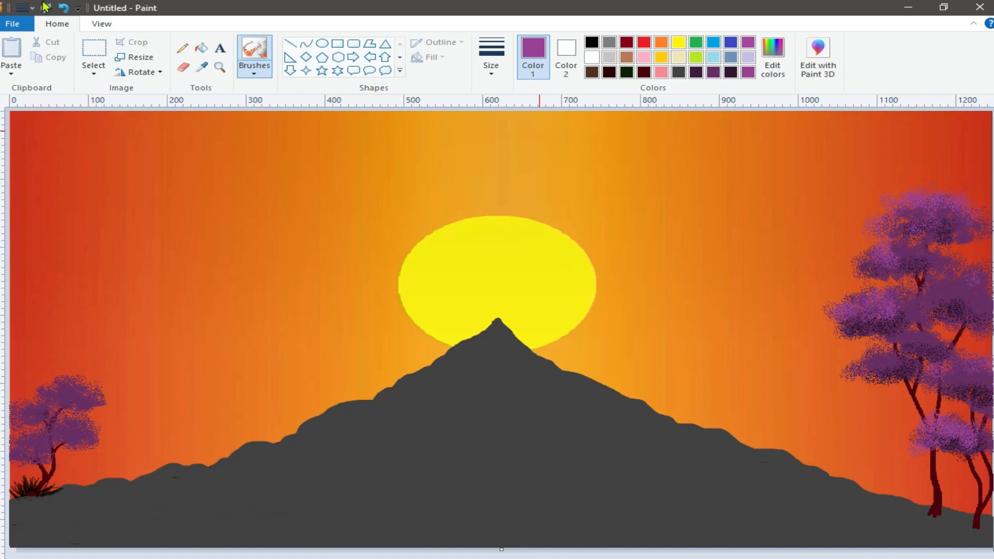
pyautogui.click(202, 66)
pyautogui.click(567, 428)
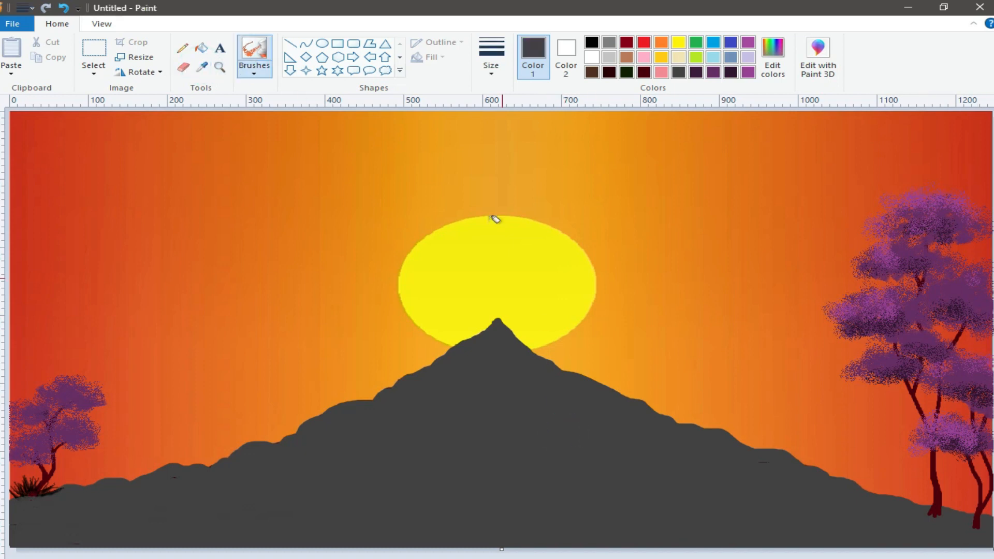
pyautogui.click(255, 72)
pyautogui.click(255, 94)
pyautogui.click(504, 443)
pyautogui.click(446, 278)
# Step: Paint black grass at the foot of the right-hand trees with the thinnest Watercolor brush, sampling black from the left tree's grass
pyautogui.click(250, 73)
pyautogui.click(249, 145)
pyautogui.click(485, 71)
pyautogui.click(487, 92)
pyautogui.click(202, 66)
pyautogui.click(26, 489)
pyautogui.moveTo(931, 508)
pyautogui.mouseDown()
pyautogui.moveTo(922, 493)
pyautogui.moveTo(969, 499)
pyautogui.mouseUp()
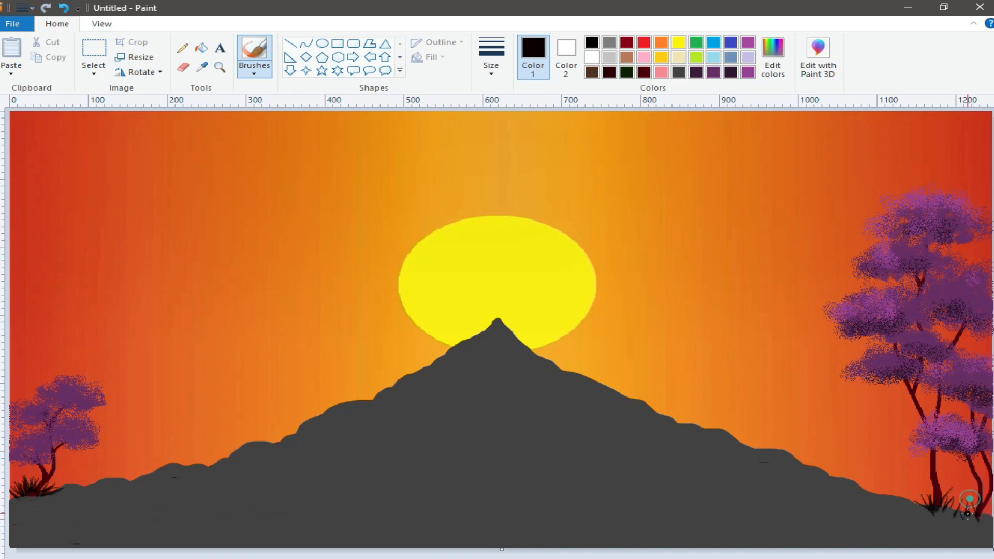
# Step: Paint dark maroon grass blades over the black grass around the right-hand trees' trunks
pyautogui.click(696, 72)
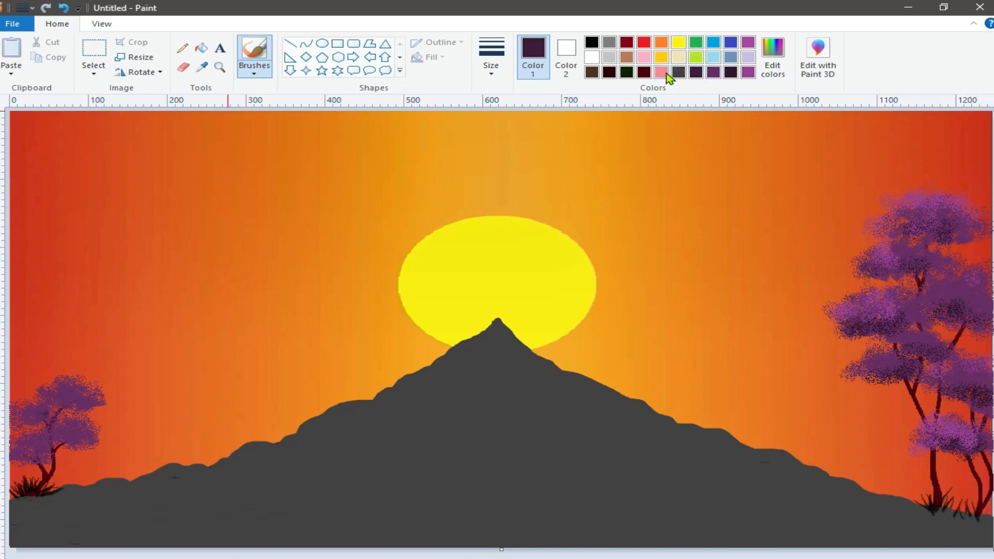
pyautogui.click(645, 74)
pyautogui.moveTo(929, 509)
pyautogui.mouseDown()
pyautogui.moveTo(938, 492)
pyautogui.moveTo(949, 492)
pyautogui.moveTo(952, 502)
pyautogui.moveTo(969, 496)
pyautogui.moveTo(964, 512)
pyautogui.moveTo(974, 491)
pyautogui.moveTo(987, 524)
pyautogui.mouseUp()
pyautogui.moveTo(957, 490)
pyautogui.mouseDown()
pyautogui.moveTo(965, 510)
pyautogui.moveTo(972, 505)
pyautogui.mouseUp()
pyautogui.moveTo(966, 488)
pyautogui.mouseDown()
pyautogui.moveTo(978, 513)
pyautogui.moveTo(911, 496)
pyautogui.moveTo(927, 508)
pyautogui.moveTo(932, 499)
pyautogui.mouseUp()
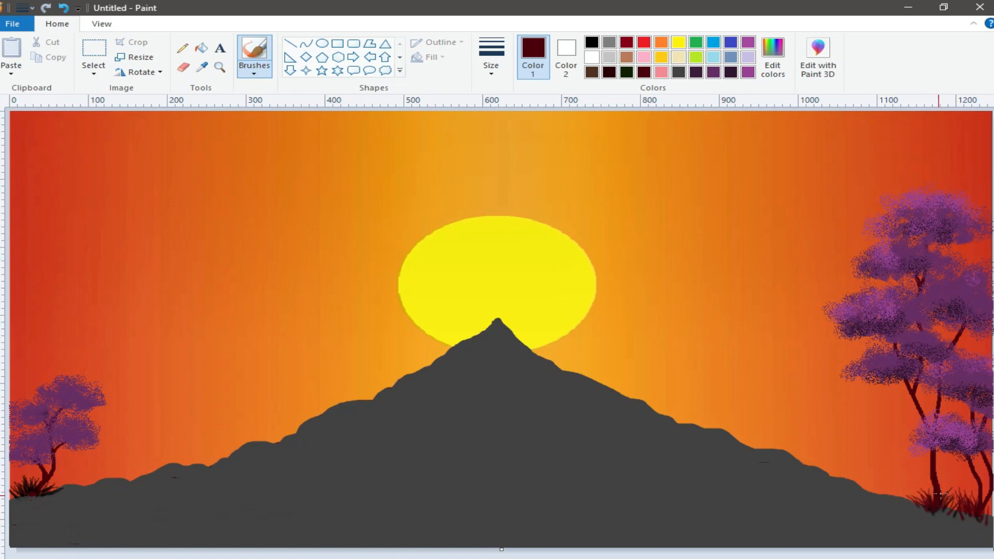
# Step: Add dark maroon grass blades around the foot of the left tree
pyautogui.moveTo(66, 488); pyautogui.dragTo(30, 493)
pyautogui.moveTo(13, 476)
pyautogui.mouseDown()
pyautogui.moveTo(13, 489)
pyautogui.moveTo(28, 493)
pyautogui.mouseUp()
pyautogui.moveTo(27, 479)
pyautogui.mouseDown()
pyautogui.moveTo(78, 493)
pyautogui.moveTo(40, 490)
pyautogui.moveTo(71, 478)
pyautogui.moveTo(43, 490)
pyautogui.mouseUp()
pyautogui.moveTo(62, 481)
pyautogui.mouseDown()
pyautogui.moveTo(90, 488)
pyautogui.moveTo(38, 490)
pyautogui.mouseUp()
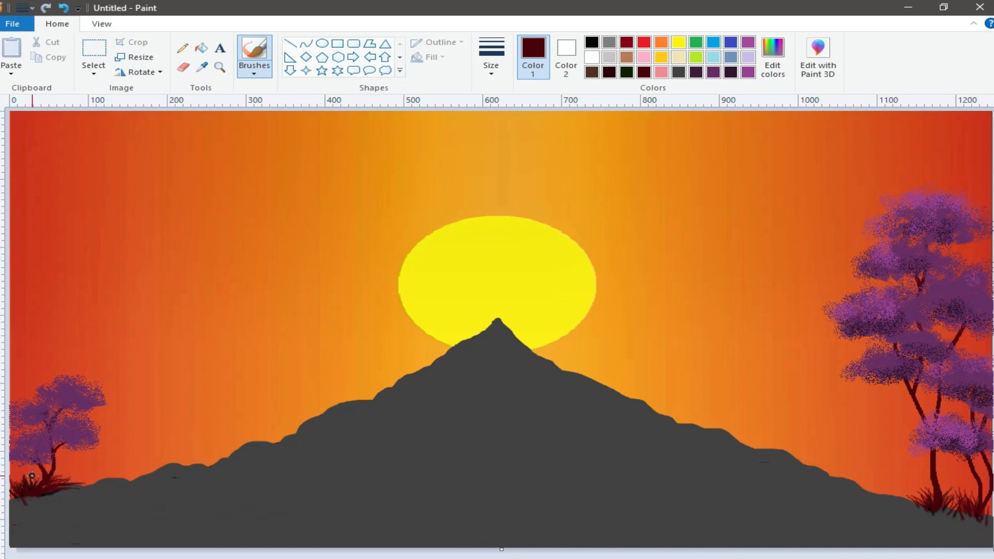
# Step: Extend the maroon grass along the slope beside and between the right-hand trees
pyautogui.moveTo(908, 491); pyautogui.dragTo(930, 501)
pyautogui.moveTo(916, 491)
pyautogui.mouseDown()
pyautogui.moveTo(941, 508)
pyautogui.moveTo(930, 490)
pyautogui.moveTo(969, 513)
pyautogui.mouseUp()
pyautogui.moveTo(990, 499)
pyautogui.mouseDown()
pyautogui.moveTo(980, 518)
pyautogui.moveTo(973, 510)
pyautogui.moveTo(982, 510)
pyautogui.mouseUp()
# Step: Sample the mountain's grey and brush it over the lower edge of the right-hand trees' grass
pyautogui.click(200, 68)
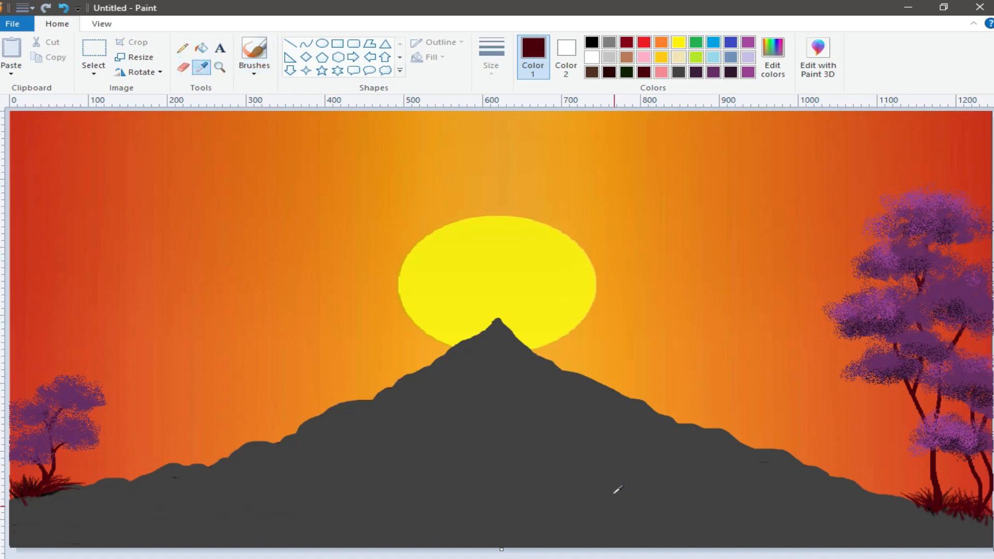
pyautogui.click(617, 489)
pyautogui.moveTo(989, 517); pyautogui.dragTo(931, 513)
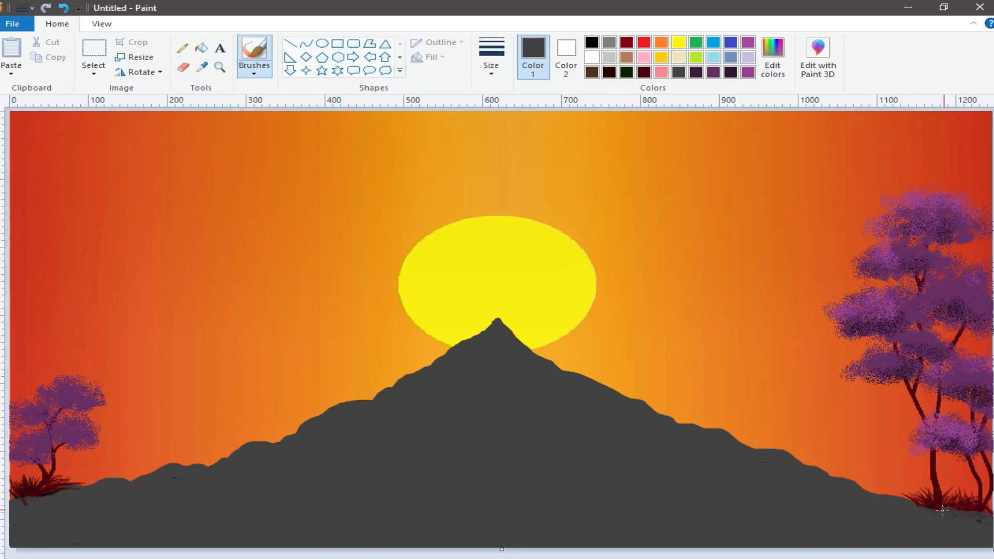
pyautogui.click(968, 523)
# Step: Paint small black birds in the sky on both sides of the sun with a thicker brush
pyautogui.click(182, 48)
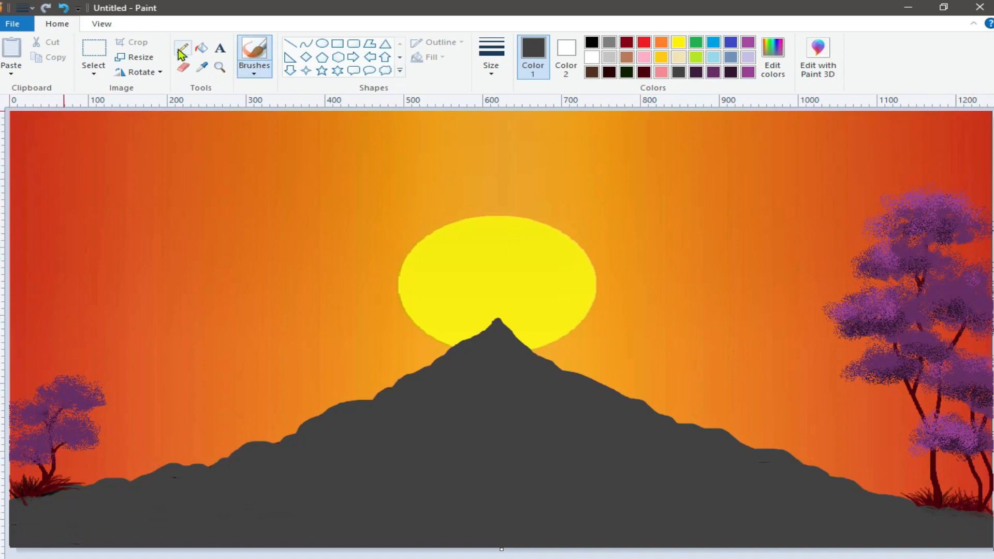
pyautogui.click(255, 78)
pyautogui.click(491, 70)
pyautogui.click(493, 124)
pyautogui.click(592, 42)
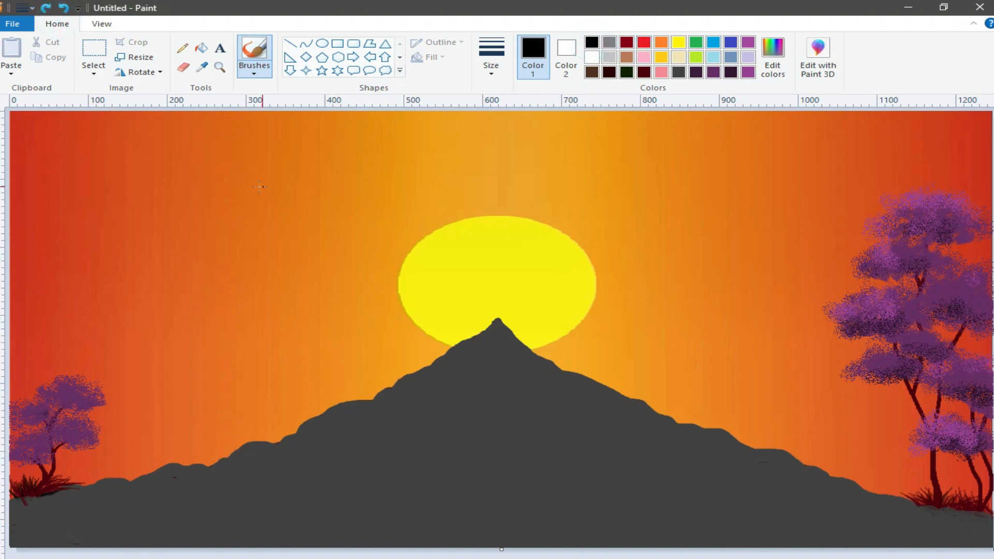
pyautogui.moveTo(214, 171); pyautogui.dragTo(222, 172)
pyautogui.click(222, 174)
pyautogui.click(598, 41)
pyautogui.click(808, 173)
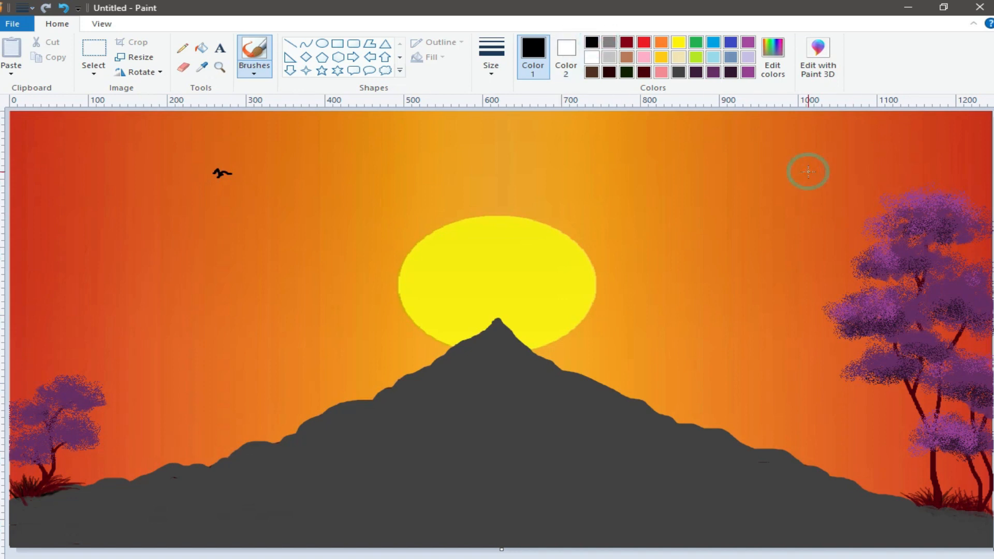